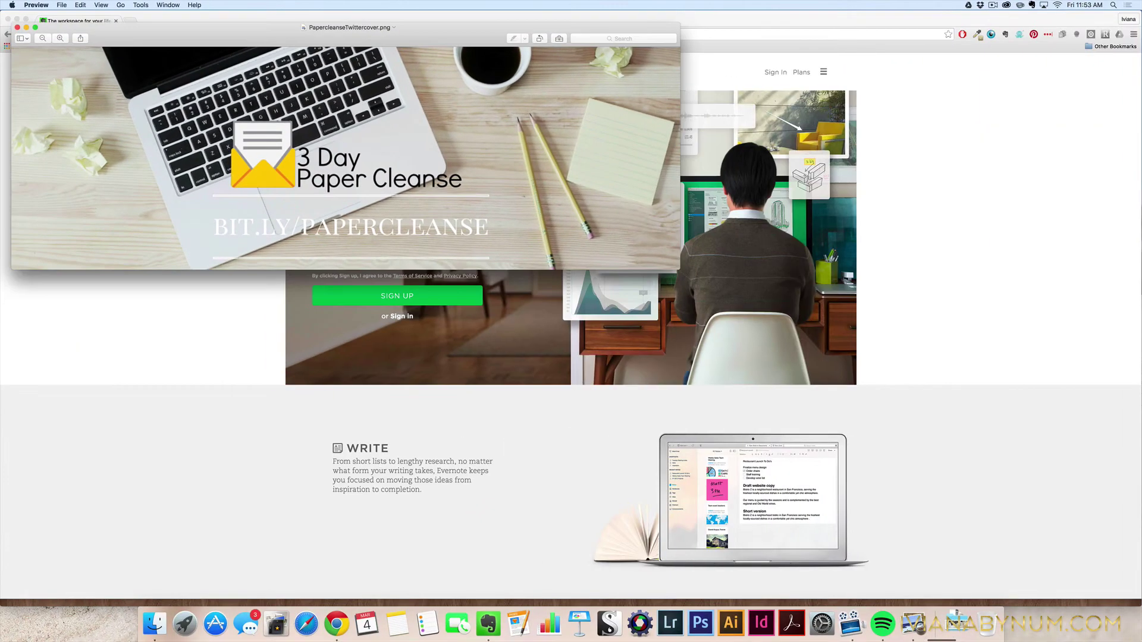
Bring Chrome forward and scroll the Evernote home page past Write, Collect, Discuss and Present to the footer.
click(975, 412)
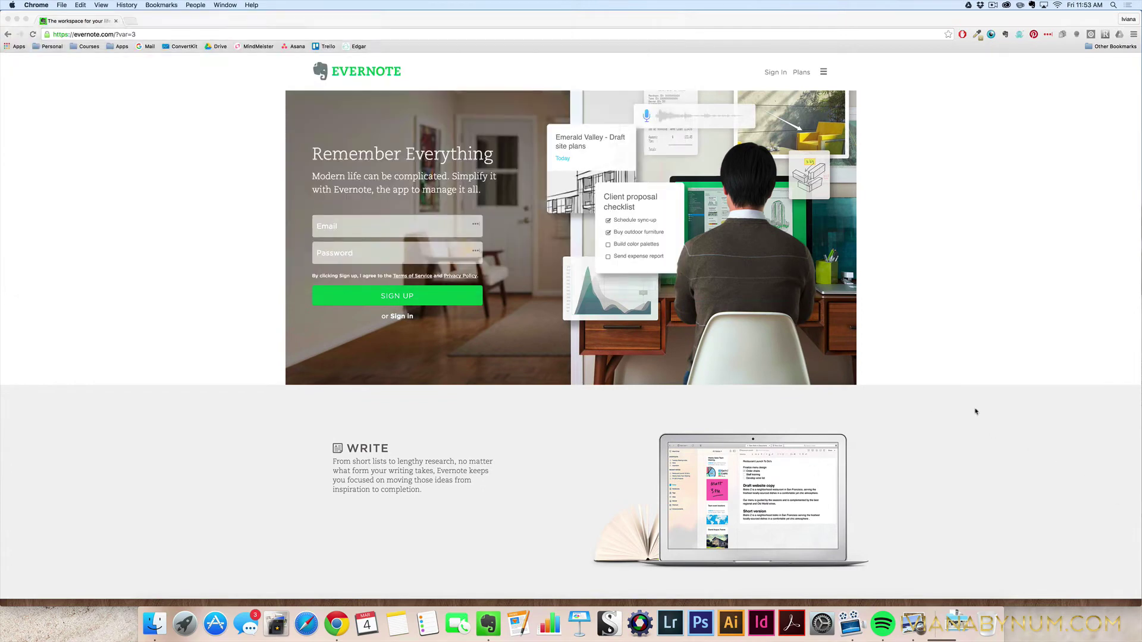
scroll(826, 428, down, 1)
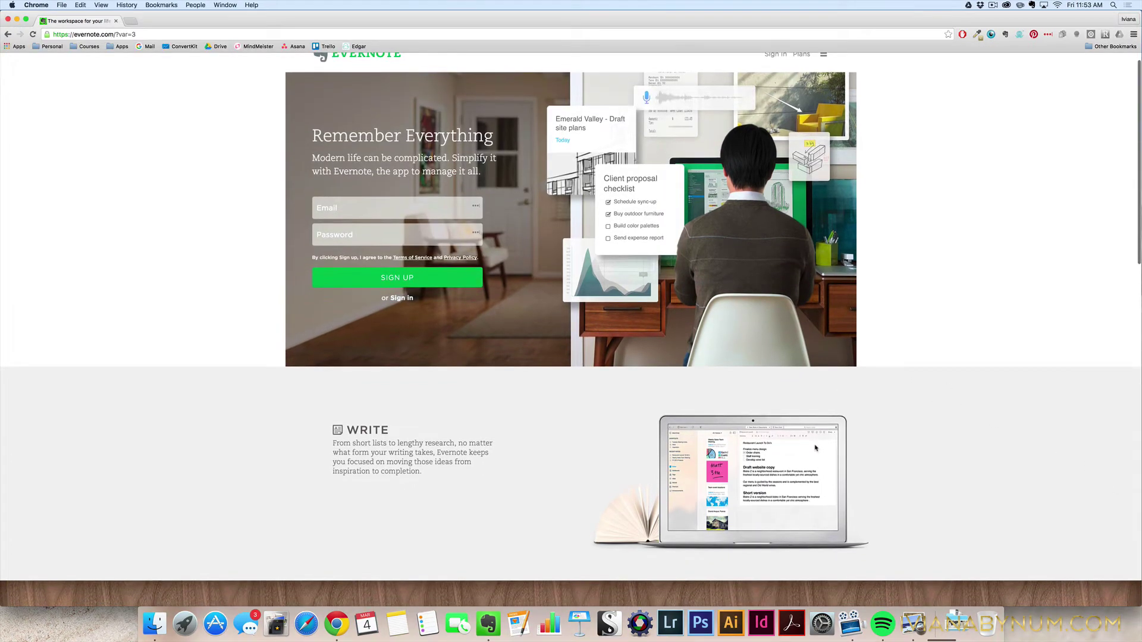
scroll(815, 447, up, 1)
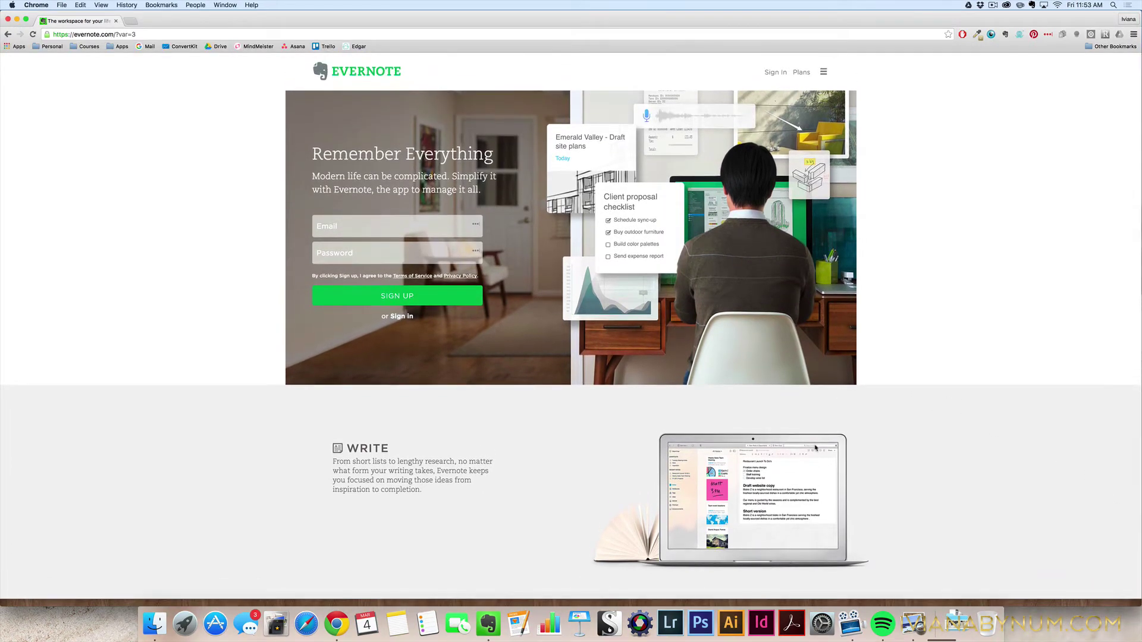
scroll(815, 447, down, 3)
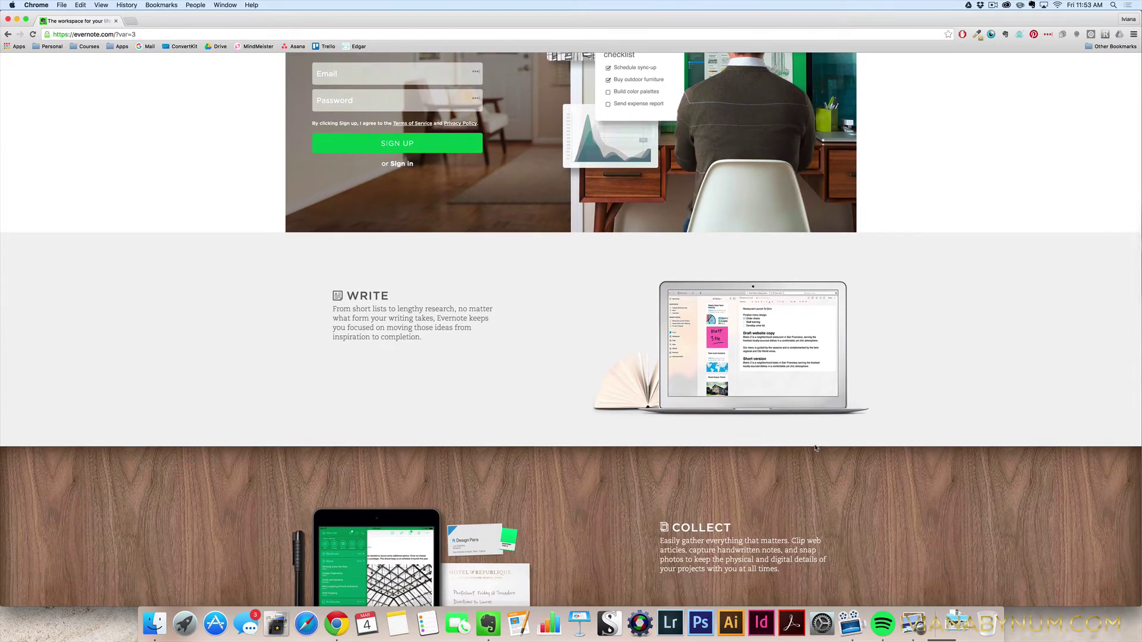
scroll(815, 447, down, 2)
scroll(815, 448, down, 2)
scroll(815, 447, down, 1)
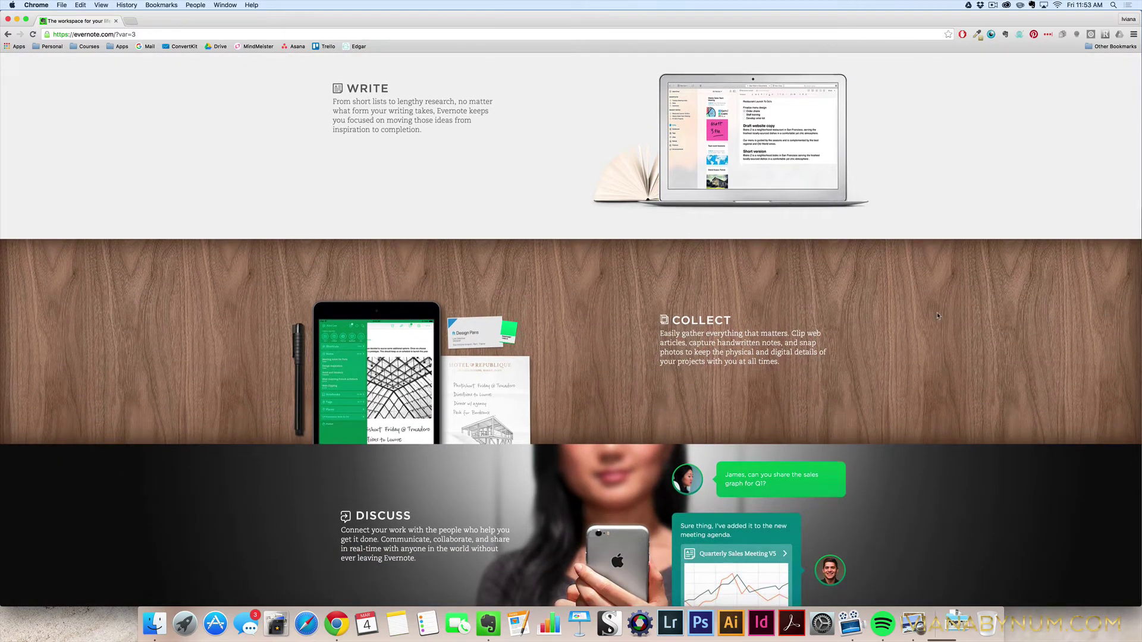
scroll(937, 316, down, 1)
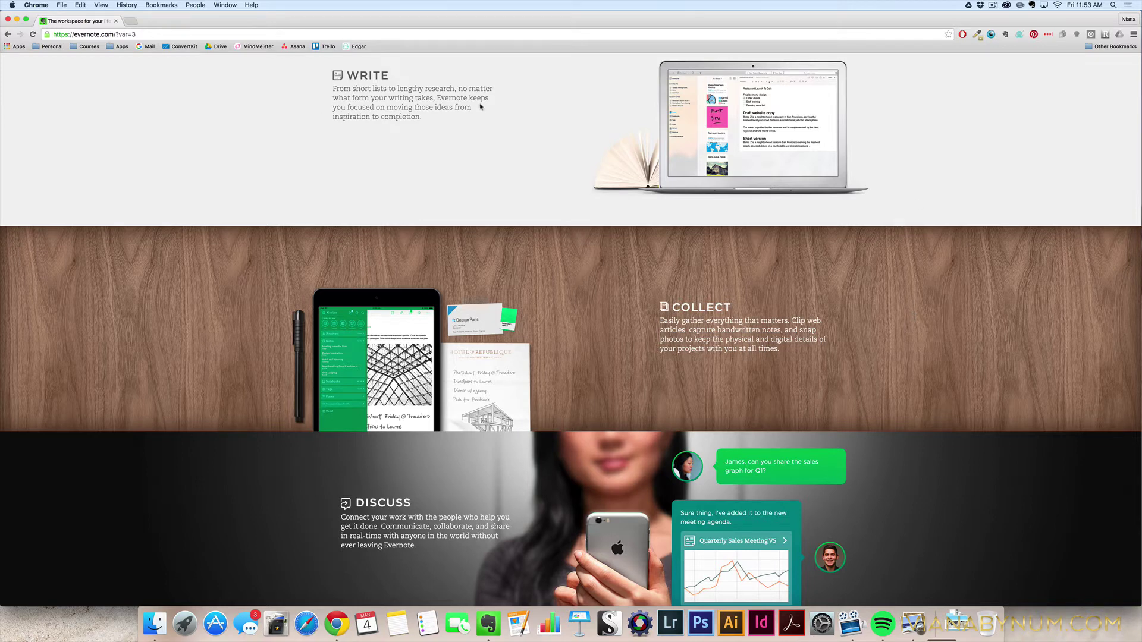
scroll(605, 161, down, 1)
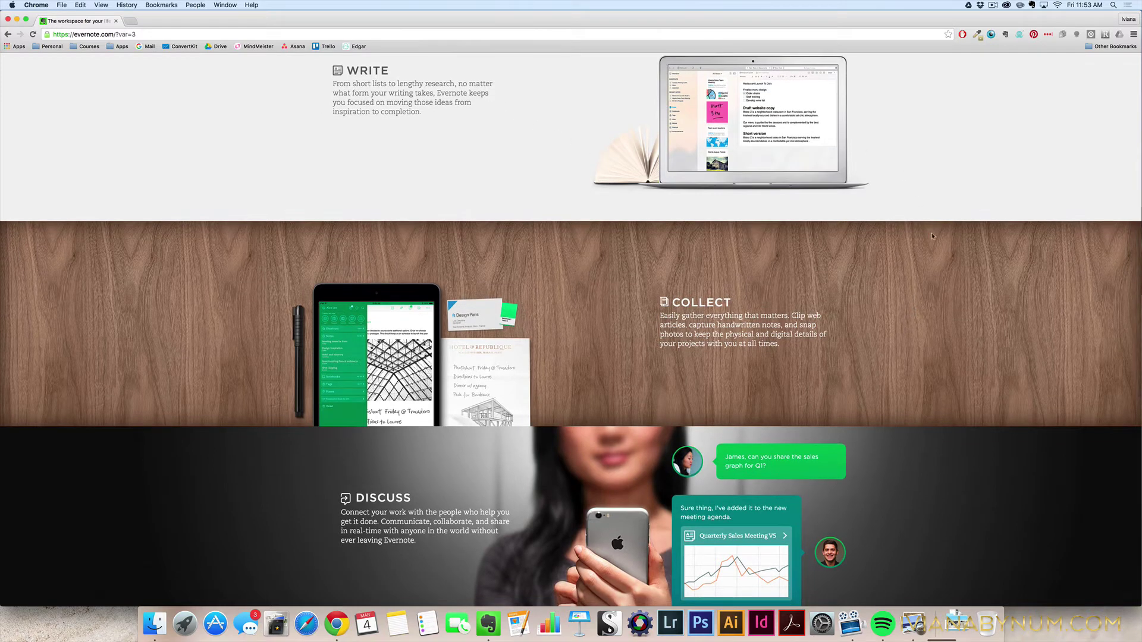
scroll(921, 273, down, 3)
scroll(922, 274, down, 5)
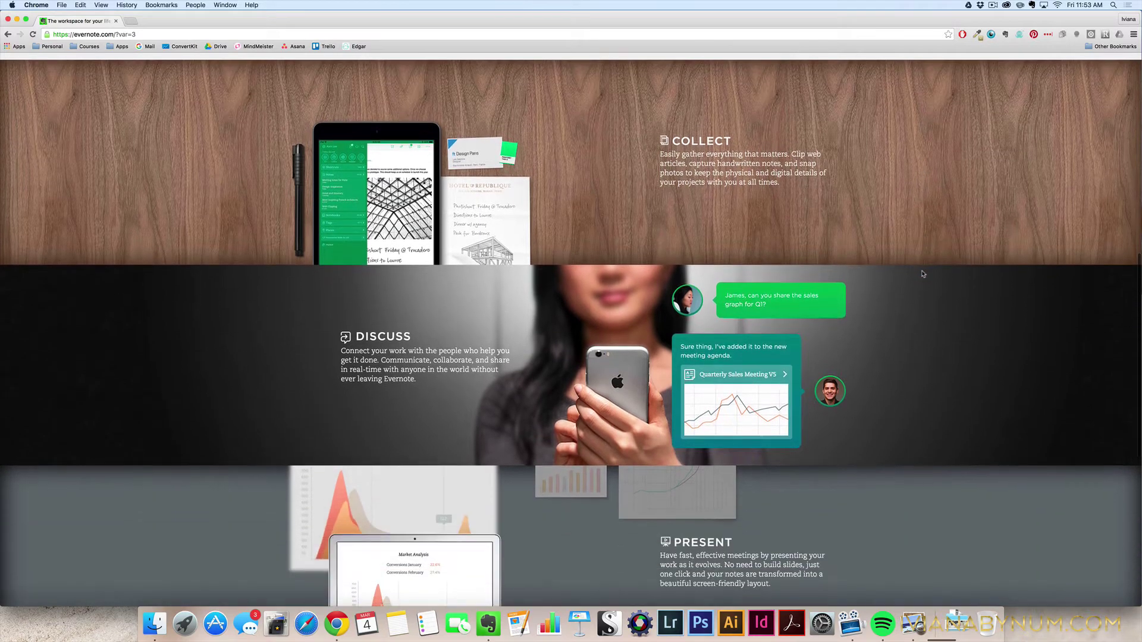
scroll(901, 365, down, 1)
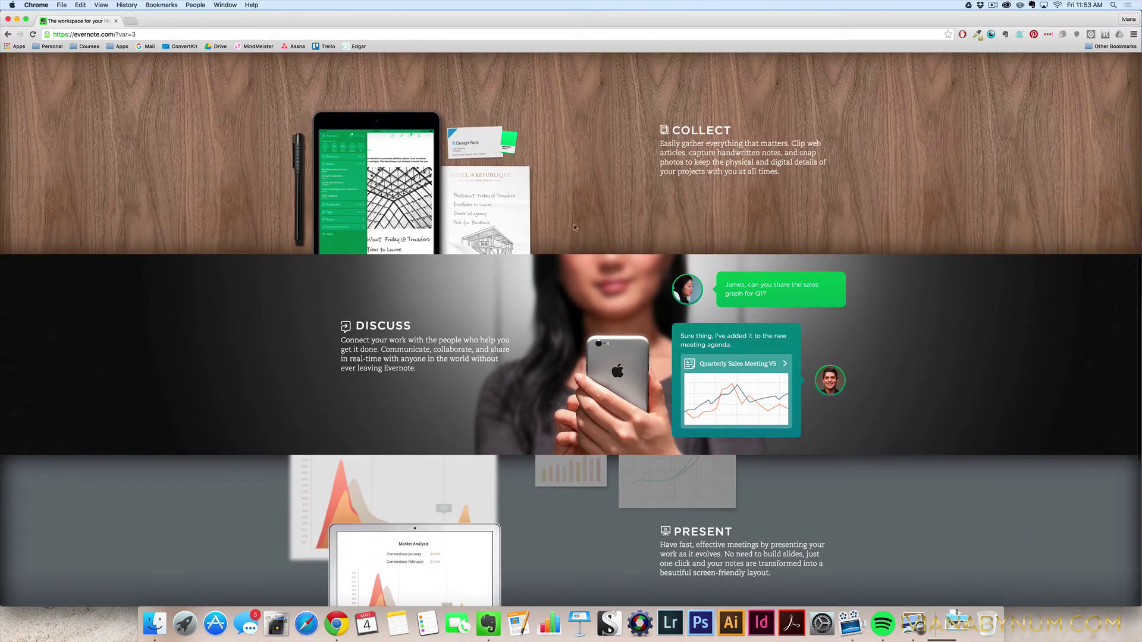
scroll(848, 367, down, 9)
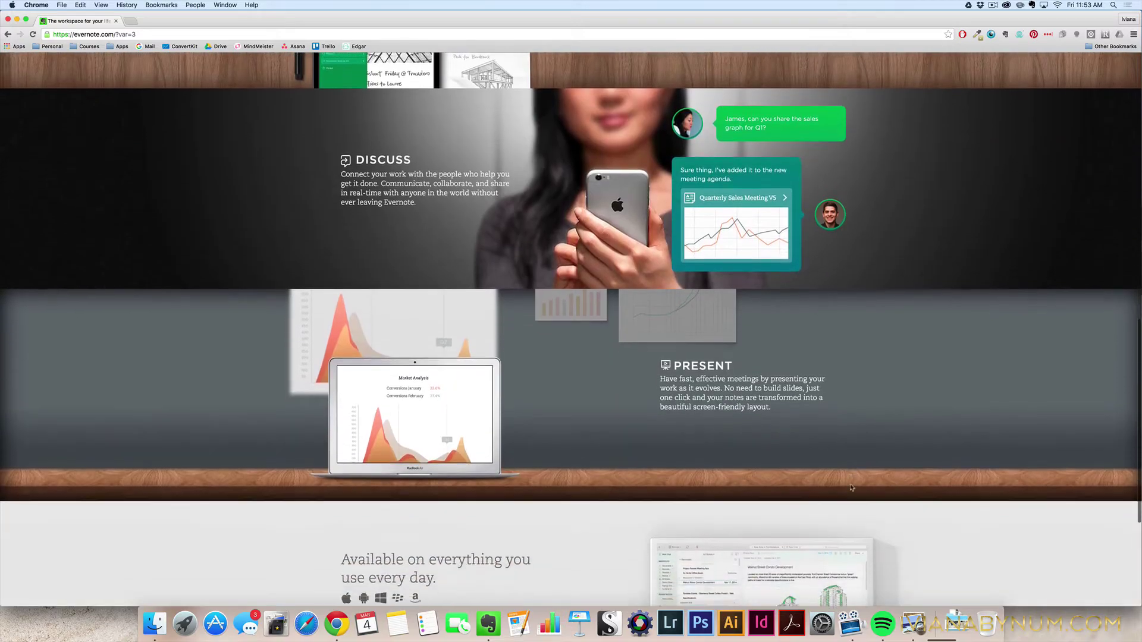
scroll(838, 338, down, 8)
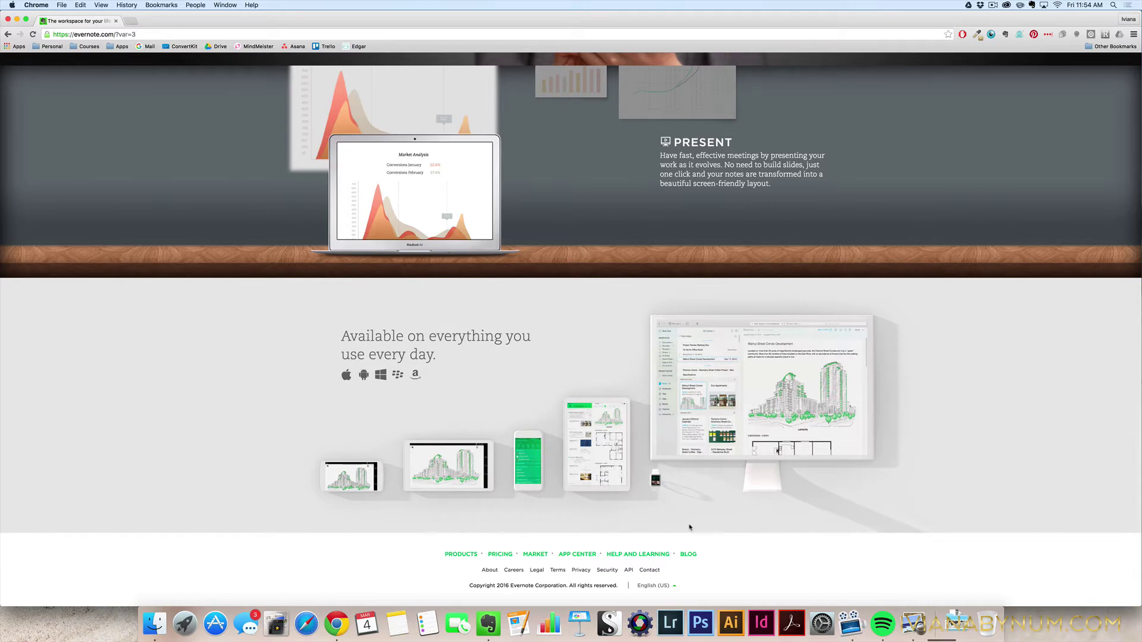
scroll(692, 526, up, 1)
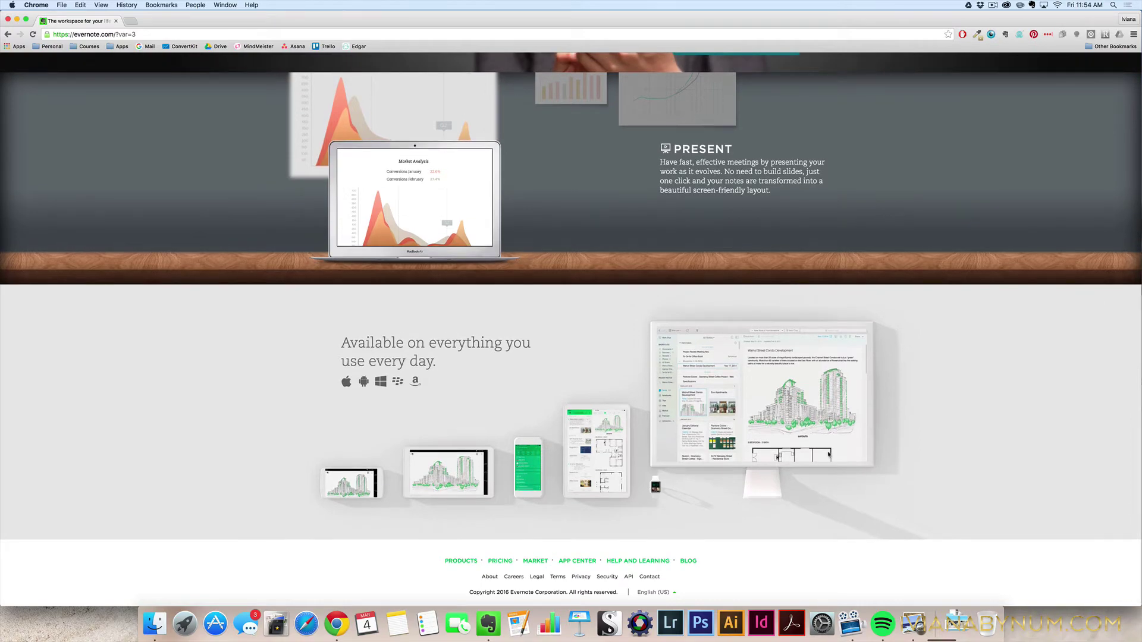
Reload the home page and enter the account e-mail and password in the top form.
key(super+r)
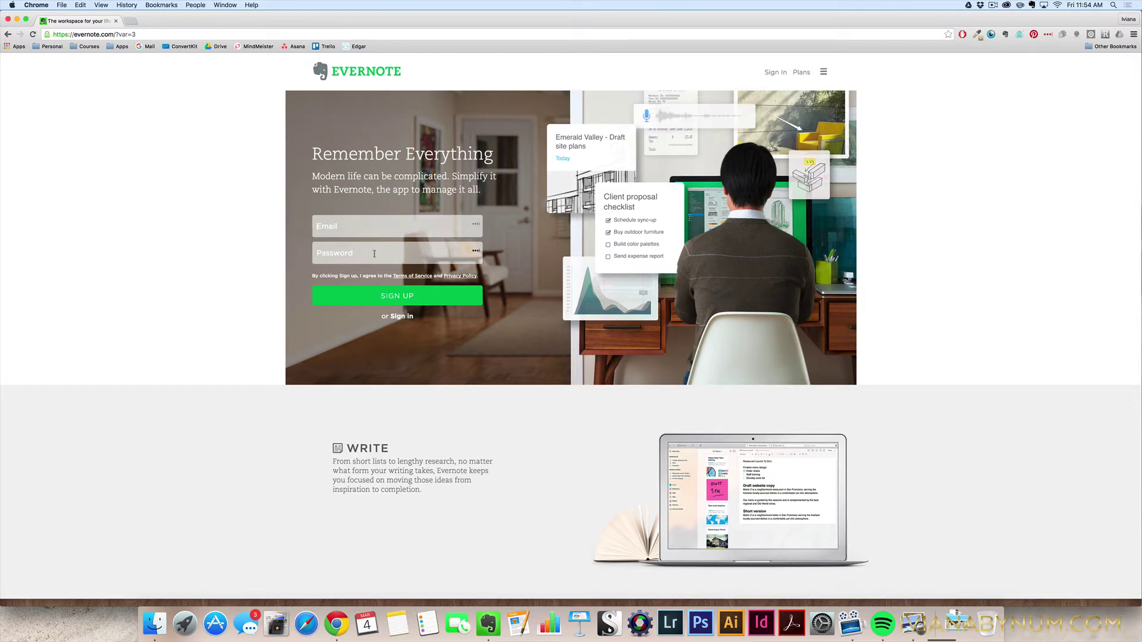
click(404, 322)
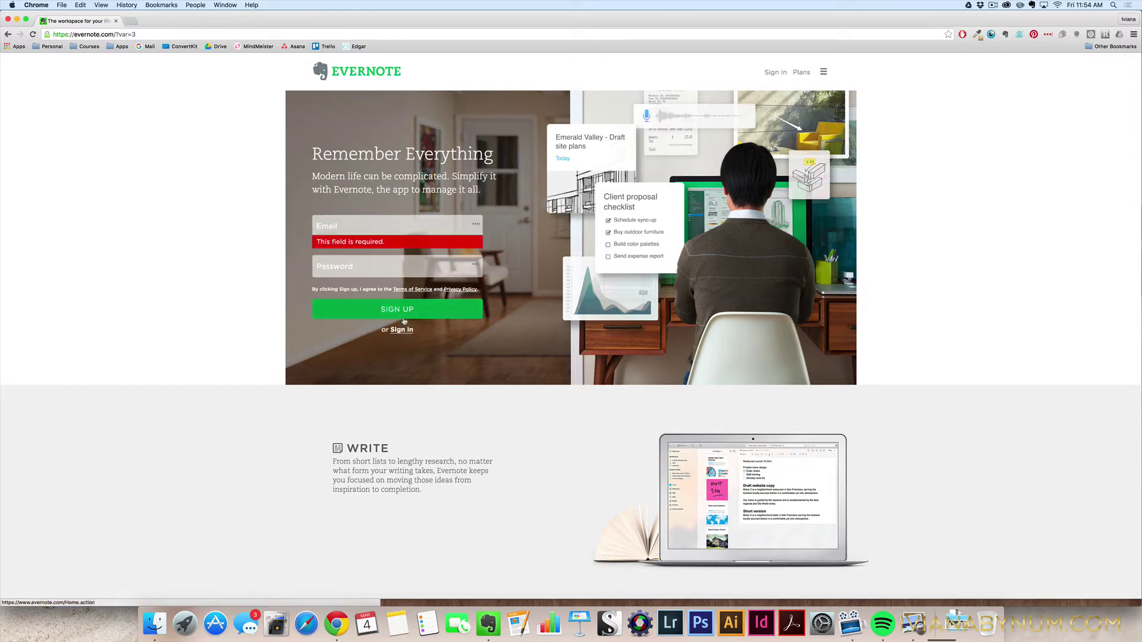
click(326, 222)
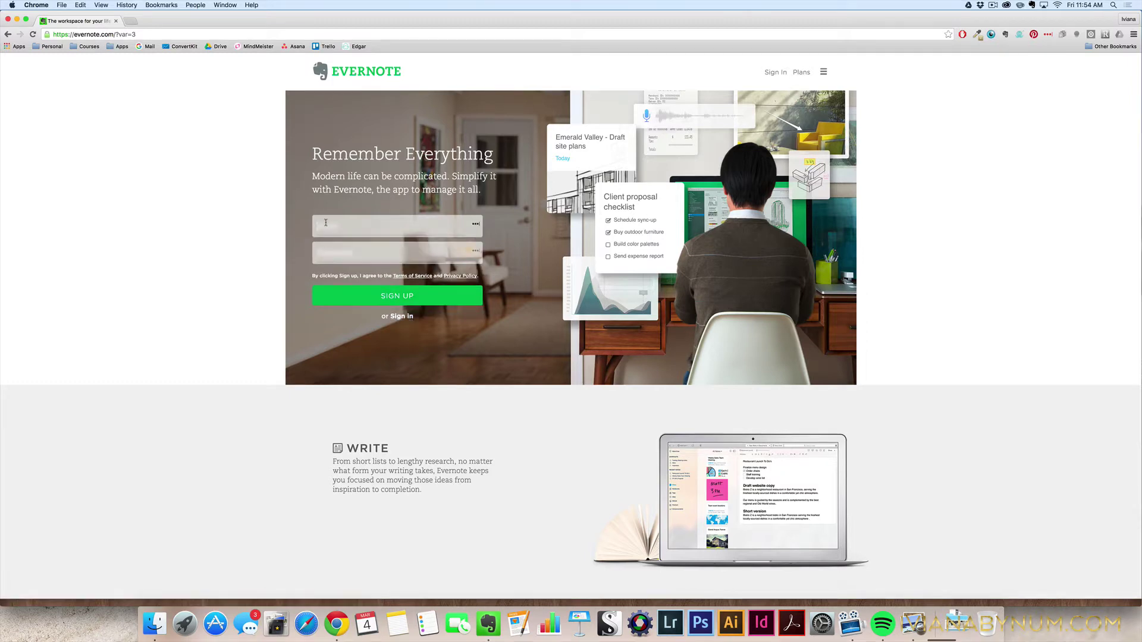
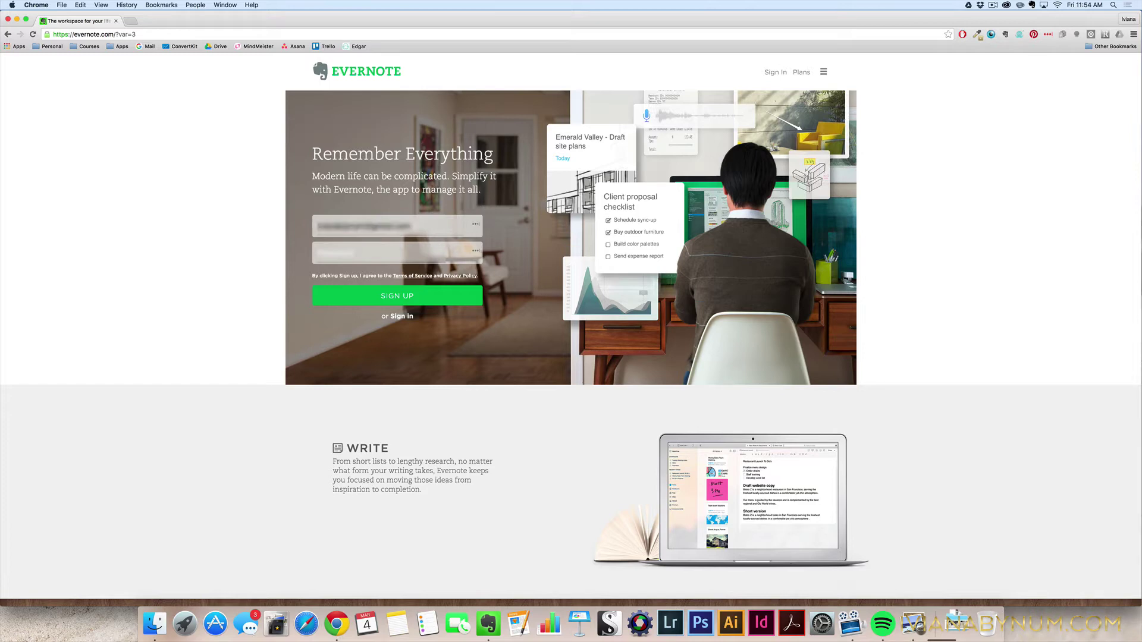
text(••••••)
Sign in to Evernote Web and open the notes search screen from the left sidebar.
click(395, 299)
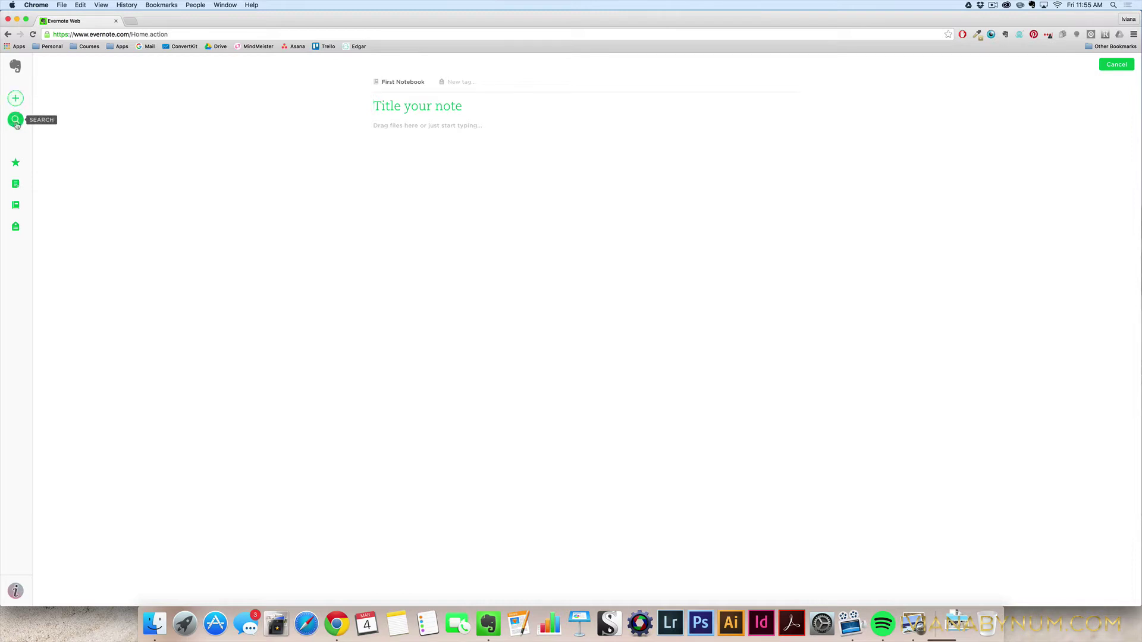
click(16, 122)
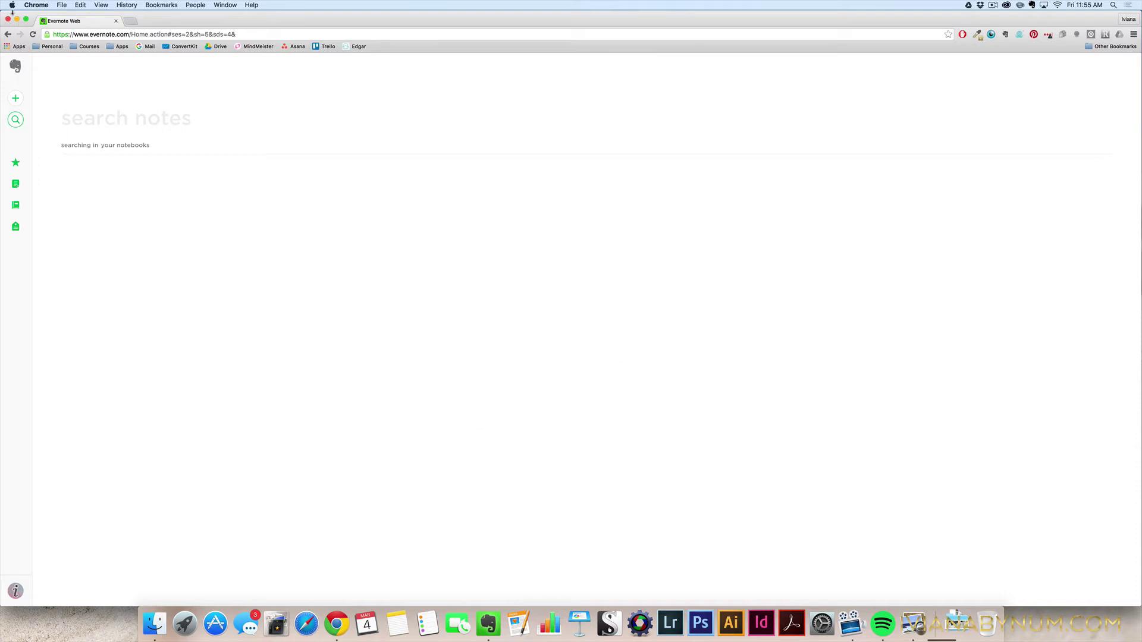
Minimize Chrome, close Preview, and enter the account credentials in the Evernote desktop sign-in window.
click(17, 21)
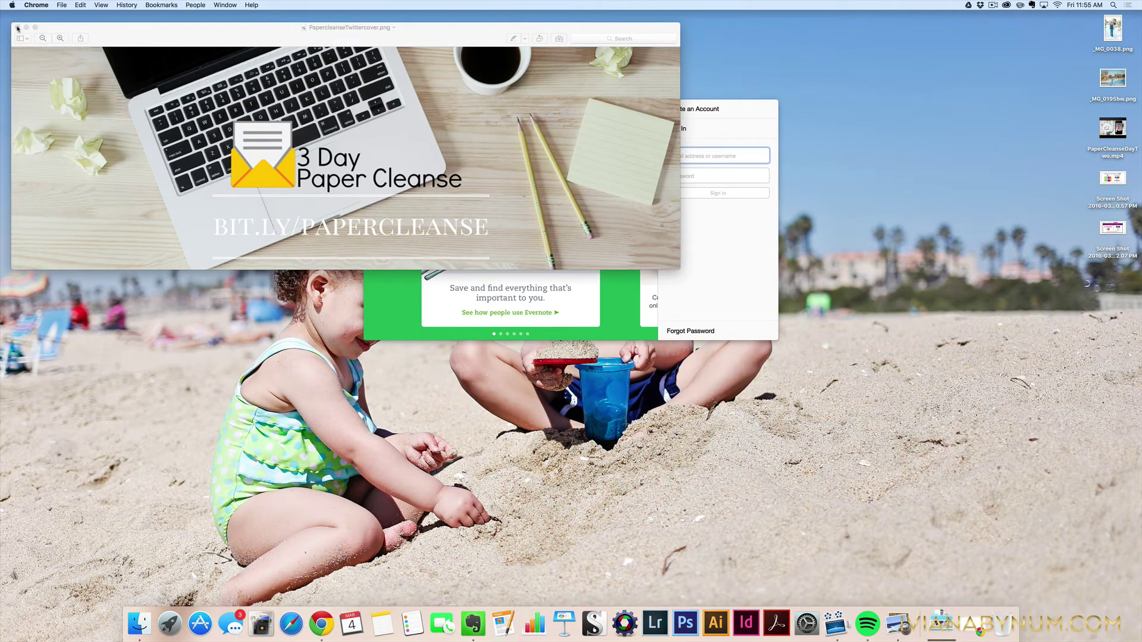
click(18, 28)
click(543, 182)
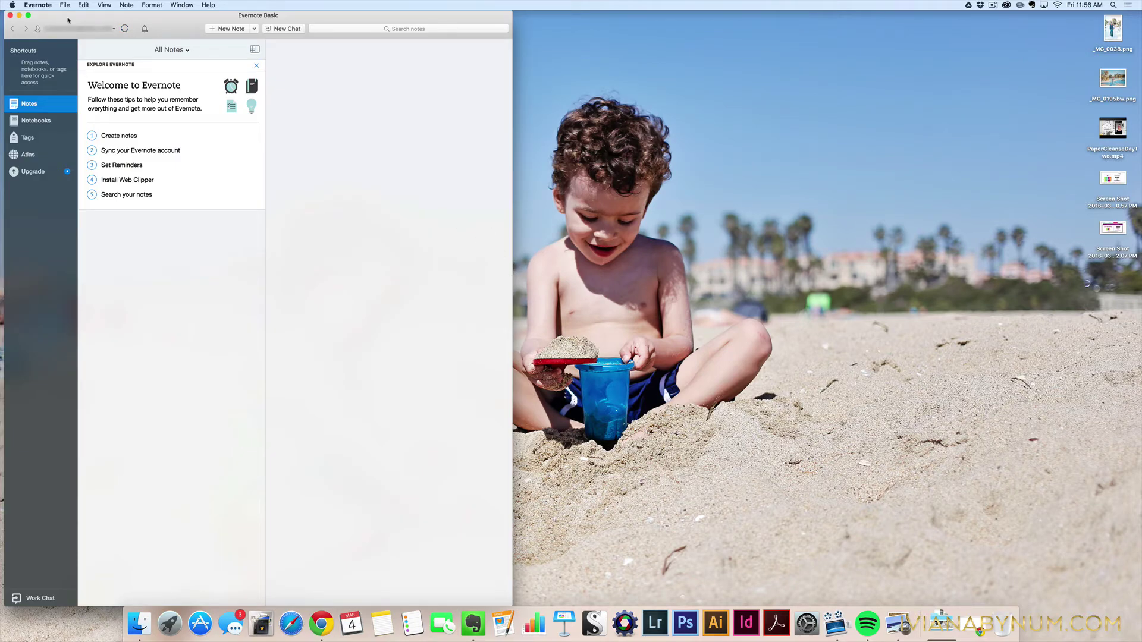
Maximize the Evernote desktop window to fill the screen.
click(28, 16)
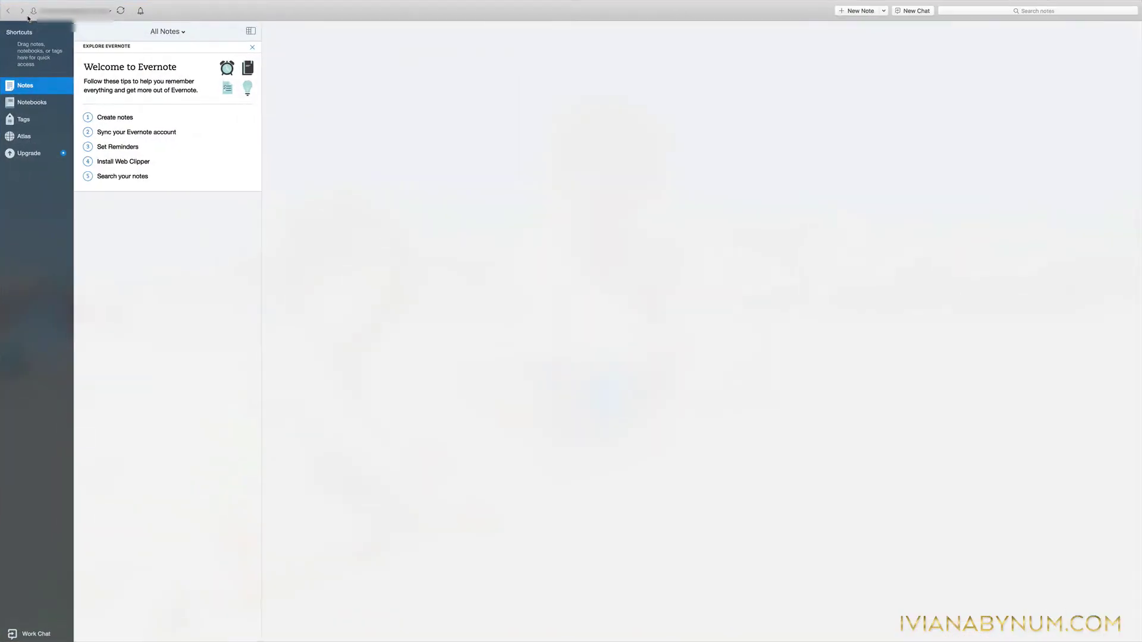
mouse_move(417, 3)
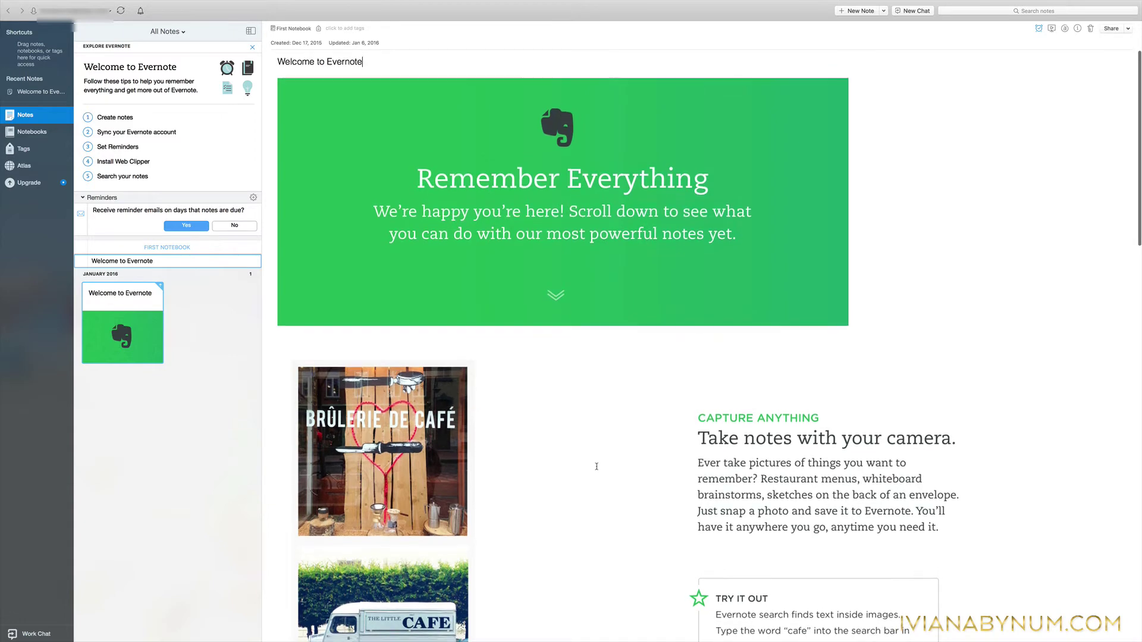
scroll(596, 466, down, 5)
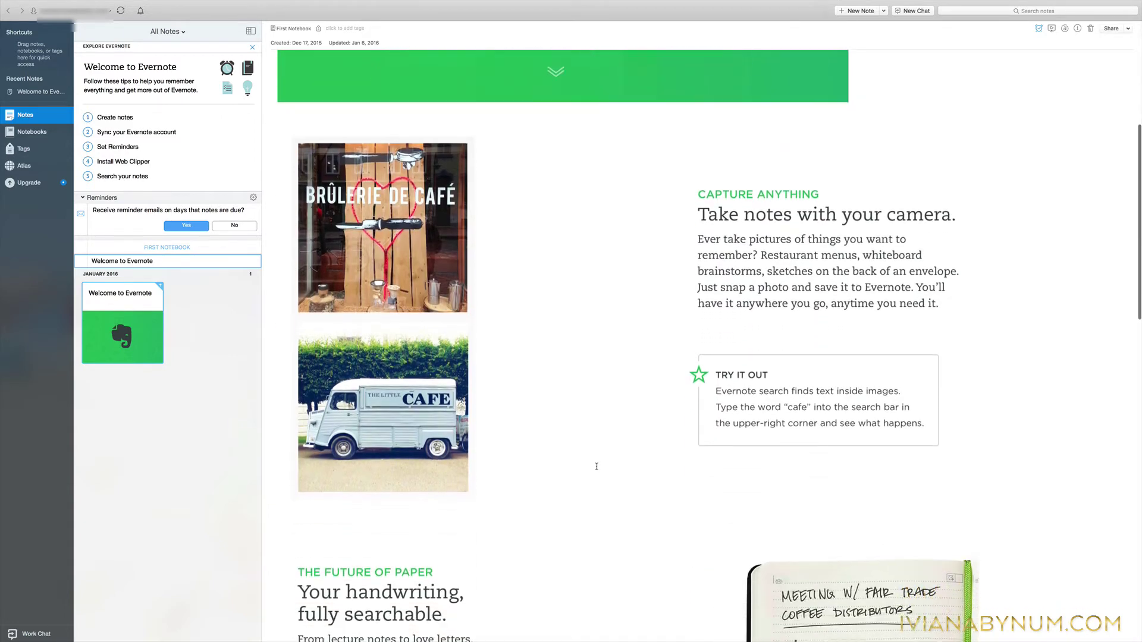
scroll(597, 466, down, 3)
scroll(597, 466, up, 8)
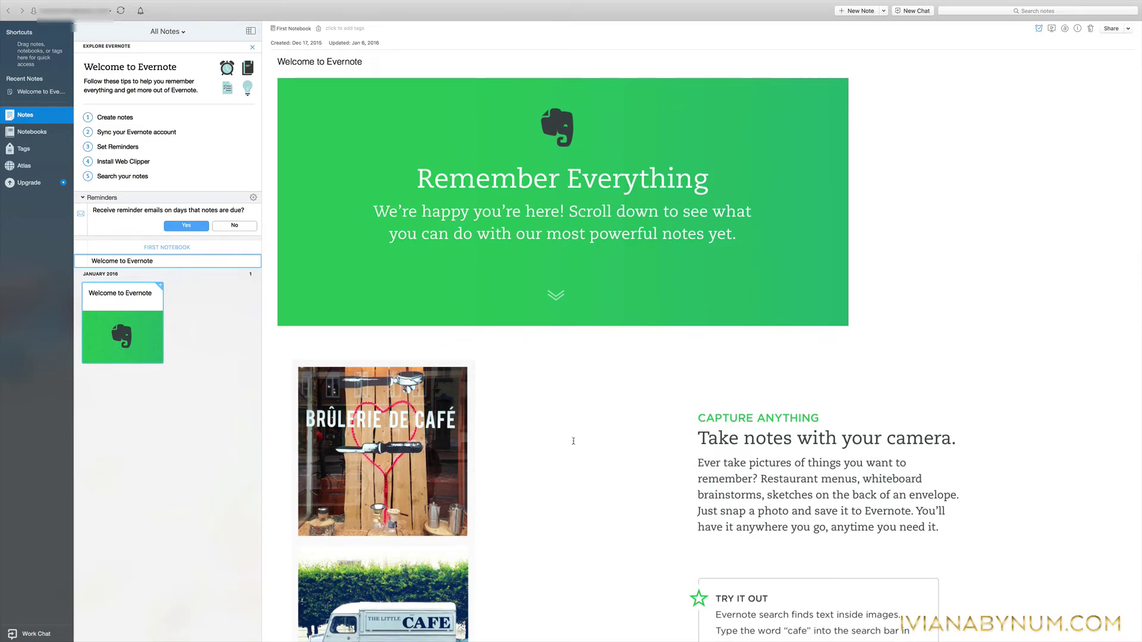
scroll(573, 440, down, 8)
scroll(573, 440, down, 5)
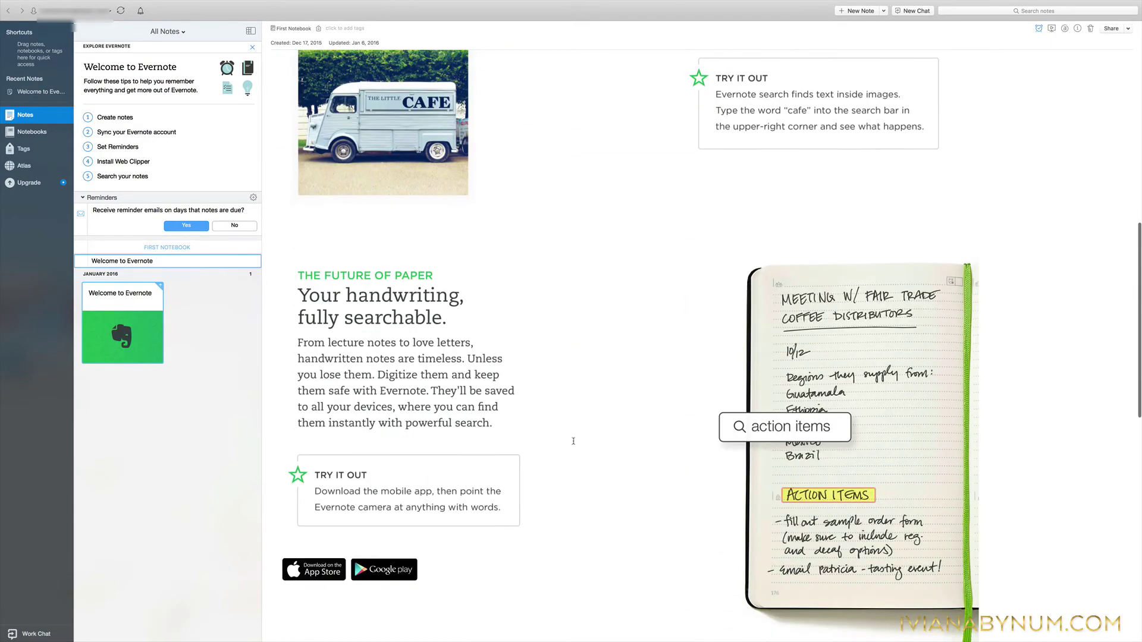
scroll(573, 441, up, 10)
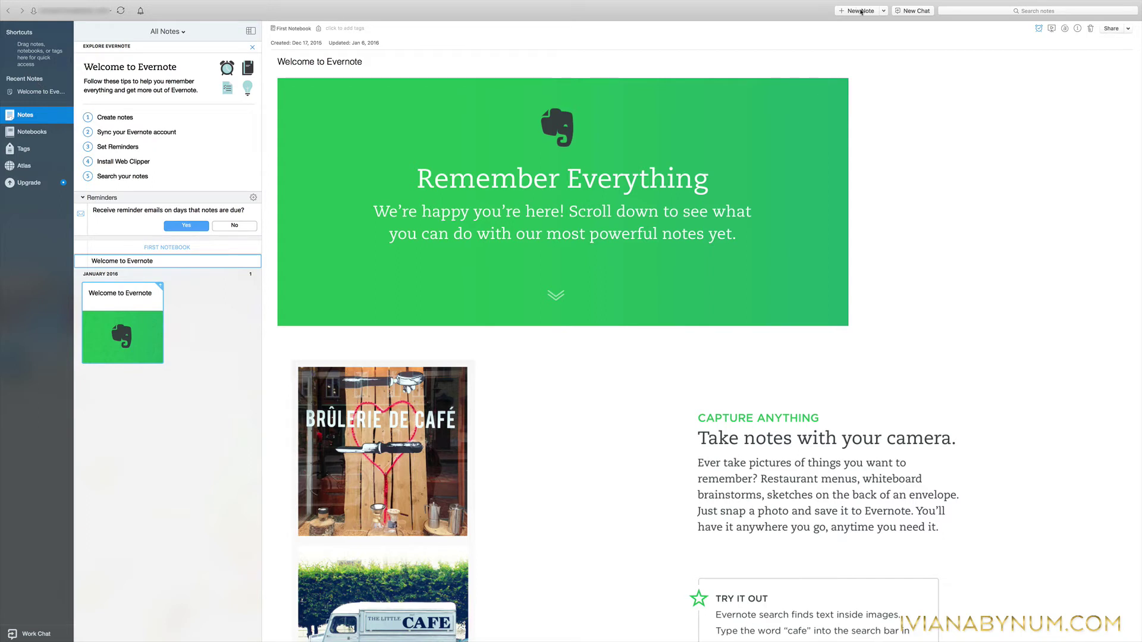
Create a new note in First Notebook and title it 'Sample Title'.
click(860, 11)
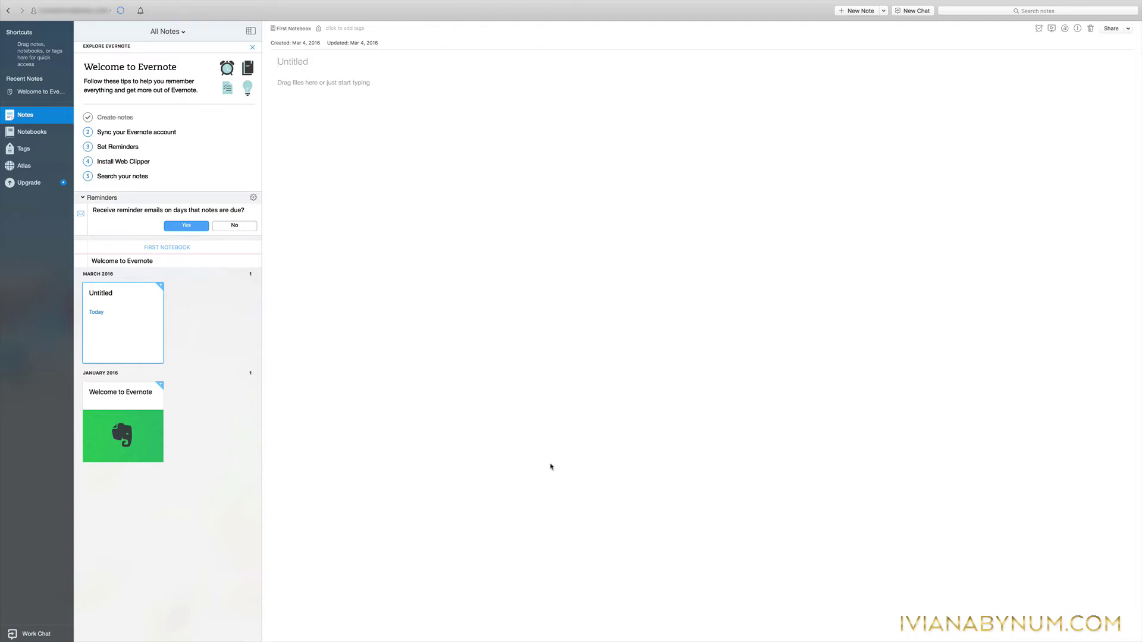
text(Sample Title)
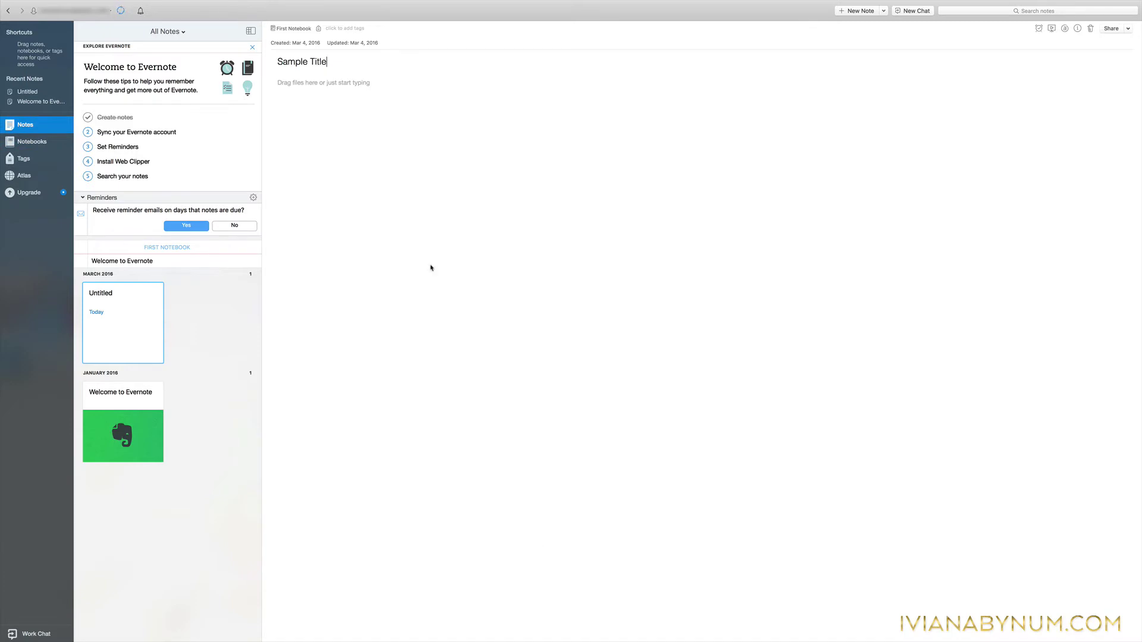
Add a checklist of 'buy printer paper' and 'buy ink for printer' and tick both items.
click(308, 83)
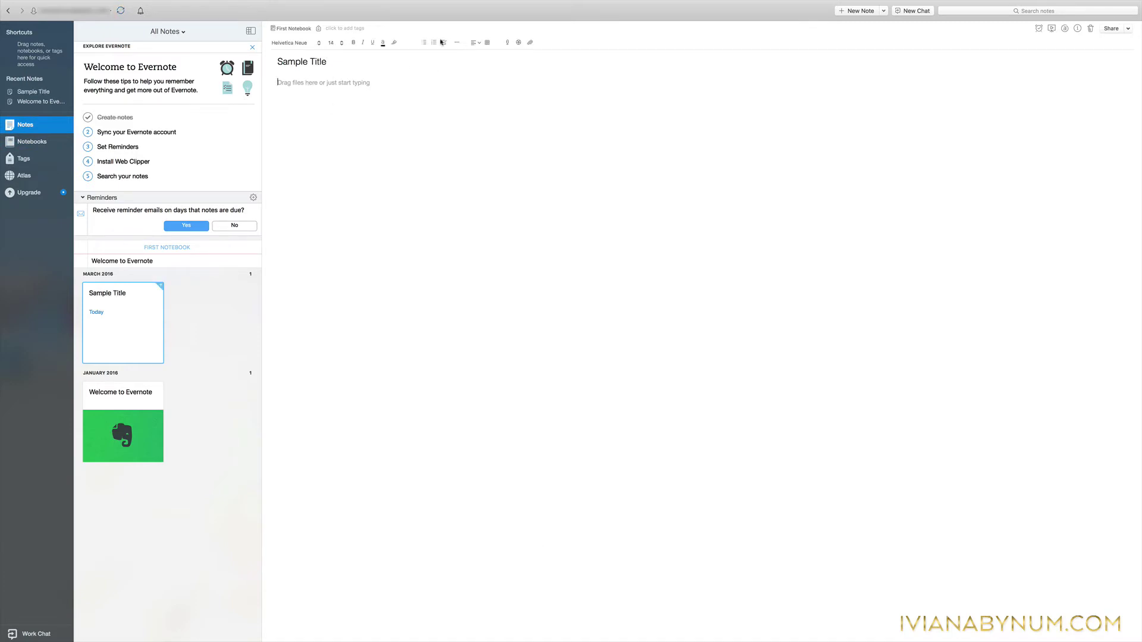
click(444, 43)
text(buy printer paper)
key(Return)
text(buy ink for)
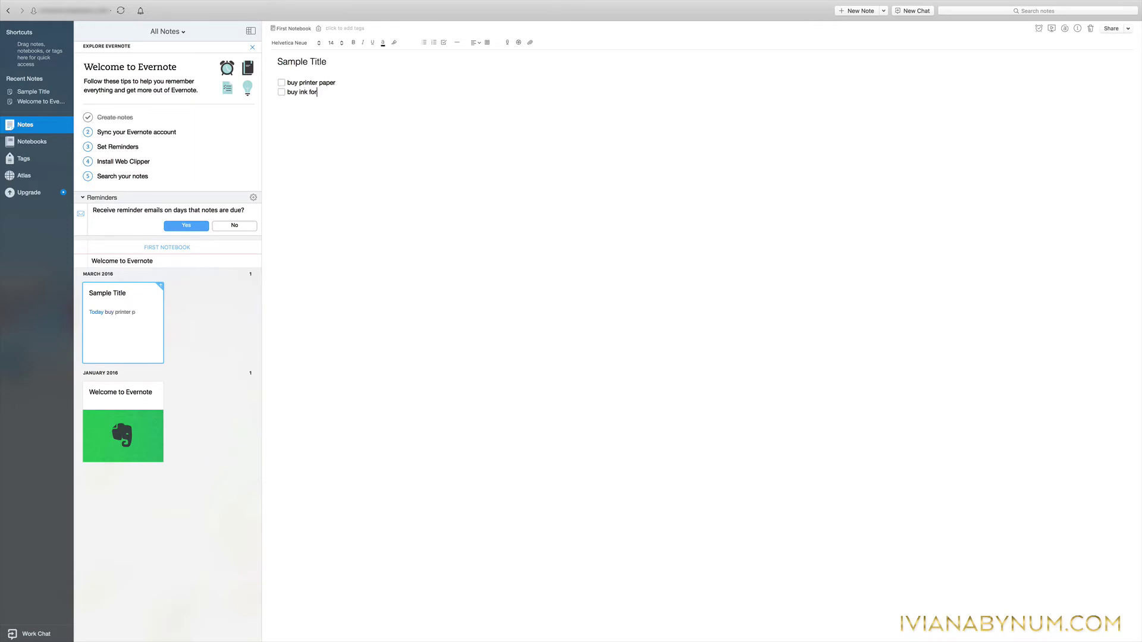
text( printer)
click(281, 83)
click(281, 92)
click(332, 28)
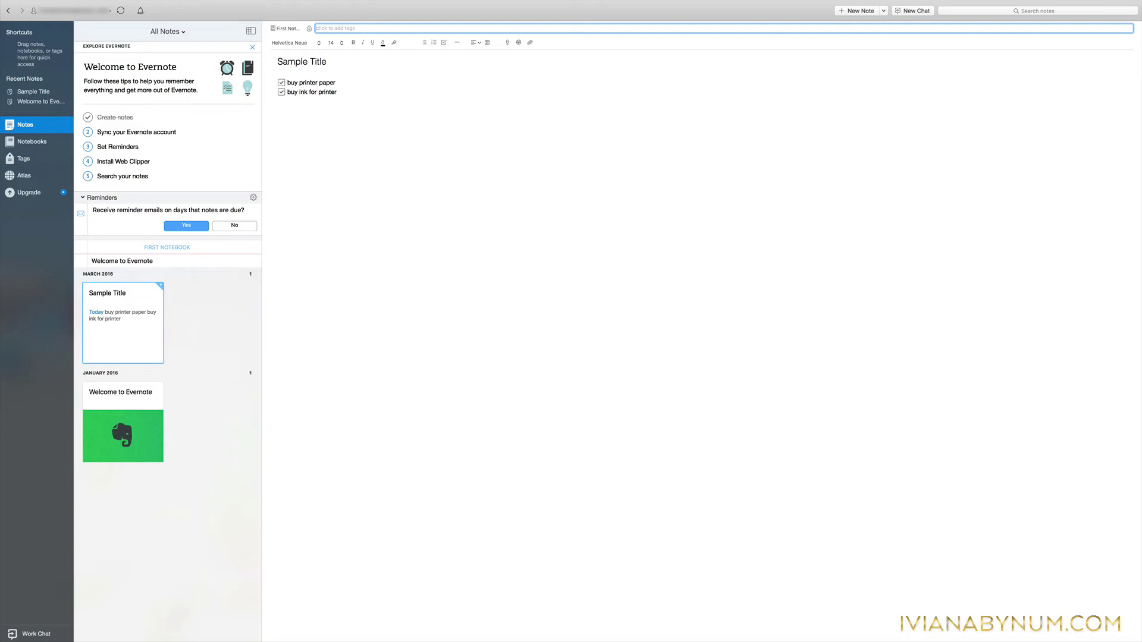
Enter 'shopping lists' and 'printer' in the note's tag field as two tags.
text(shopping list)
key(Return)
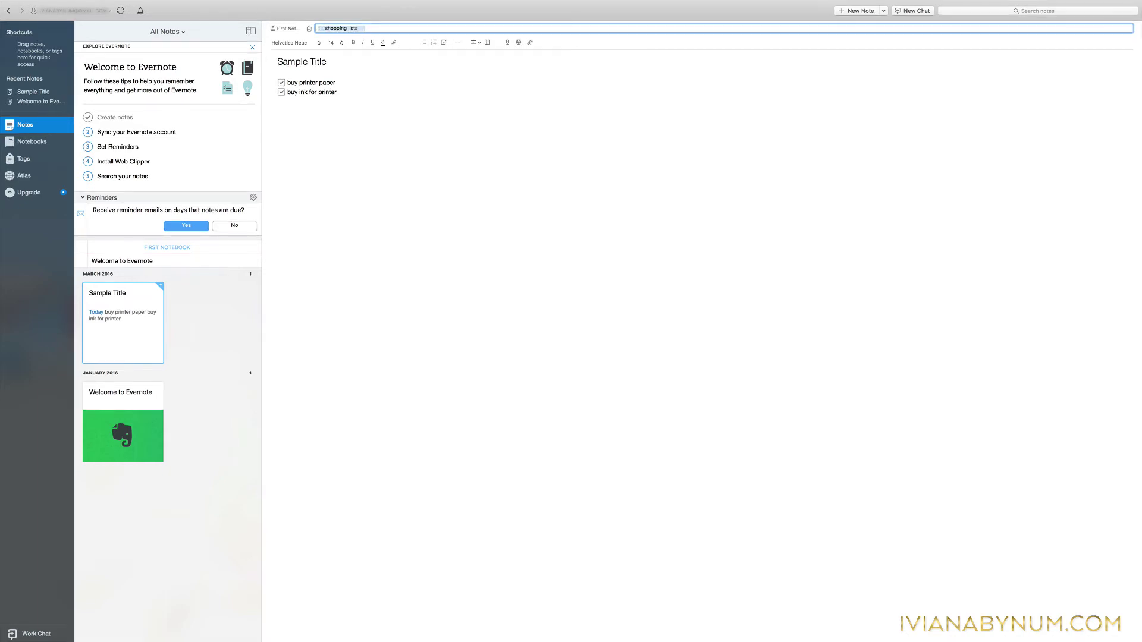
text(printer)
key(Return)
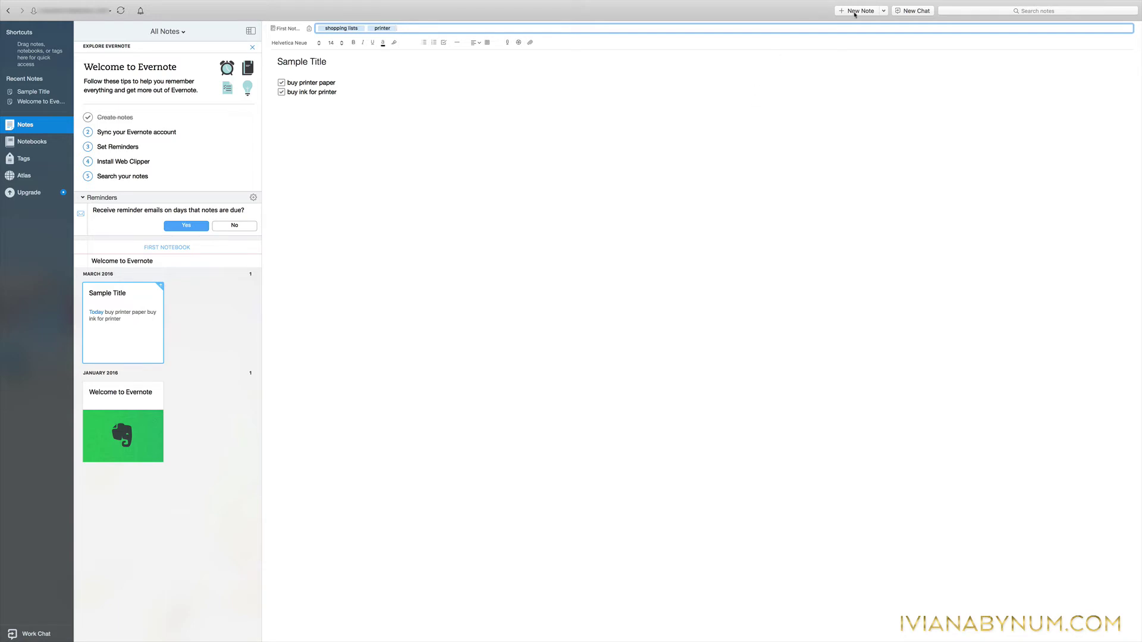
Create a new note tagged 'shopping lists' and 'printer'.
click(857, 10)
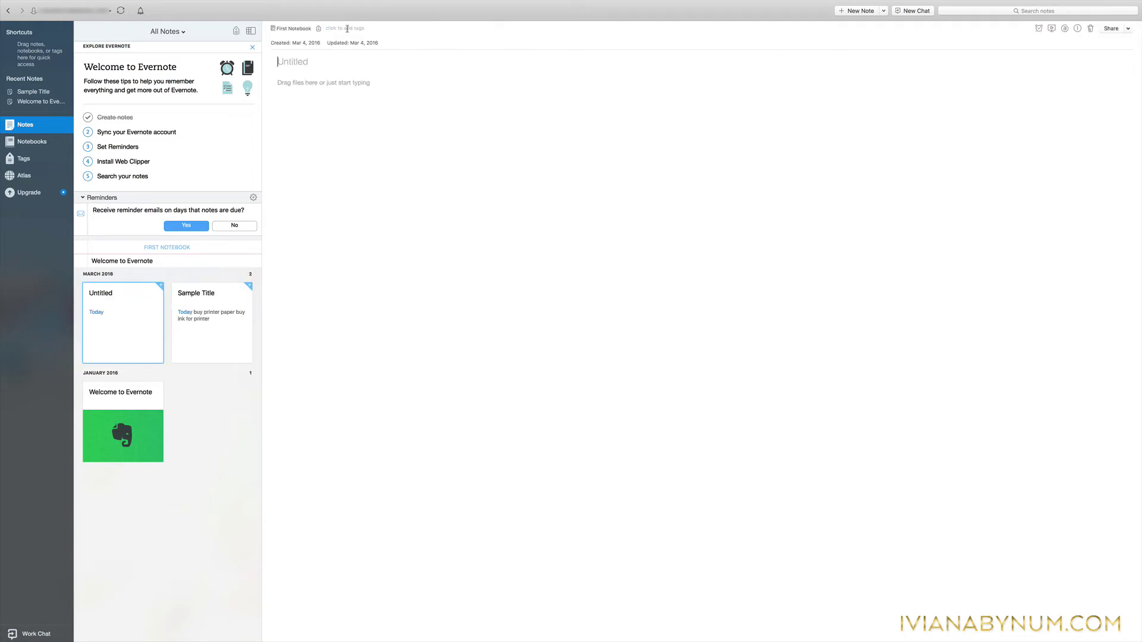
click(347, 29)
text(shopping lists)
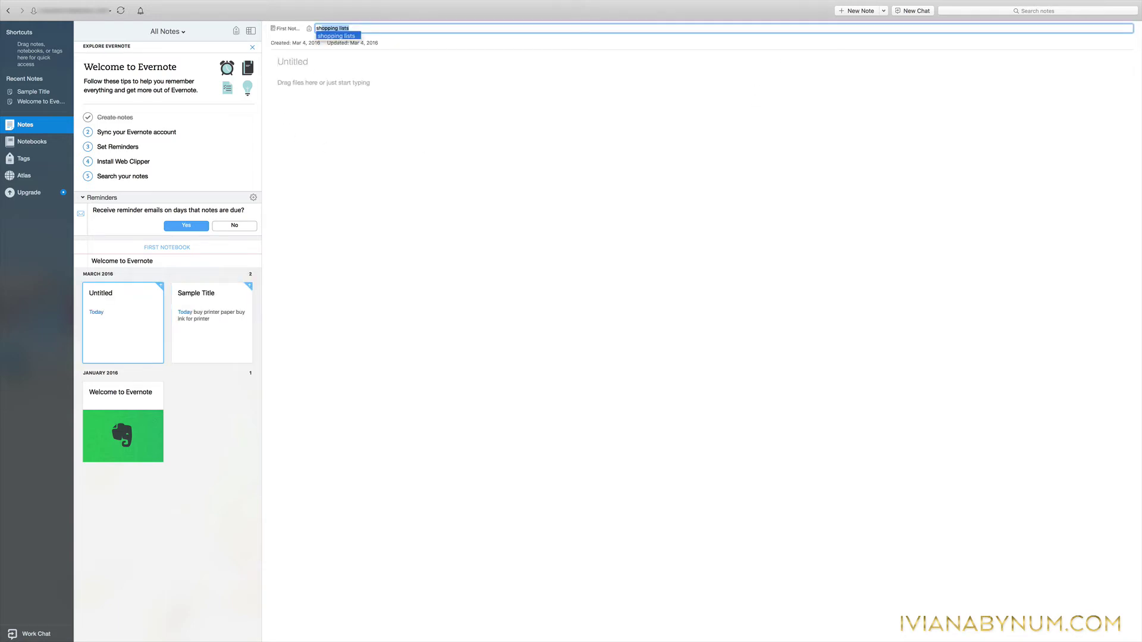
key(Return)
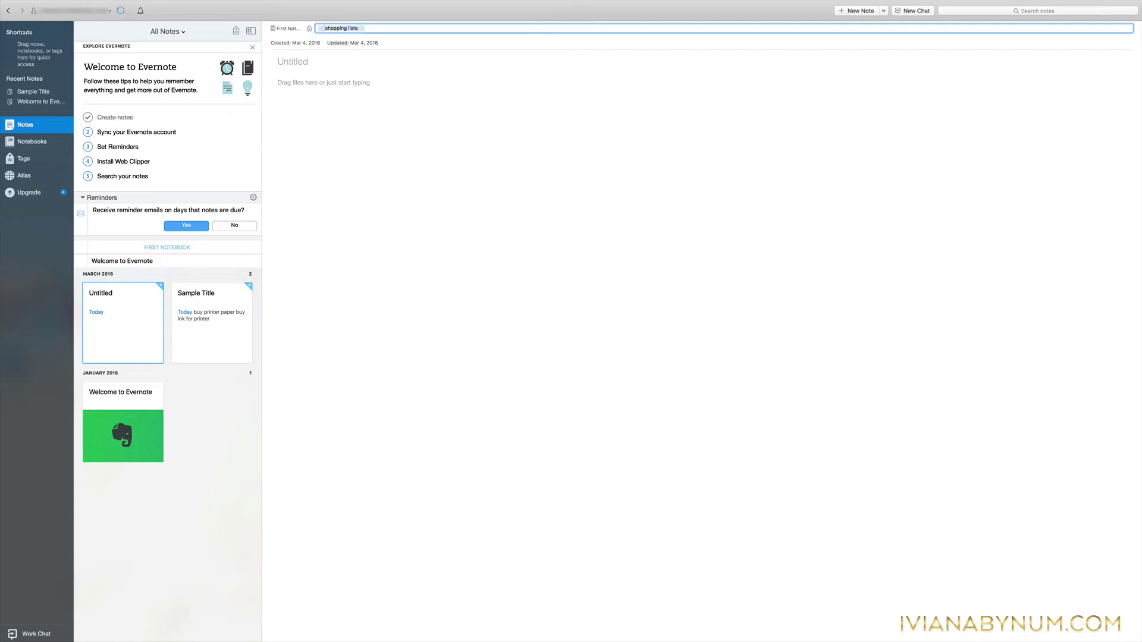
text(printer)
key(Return)
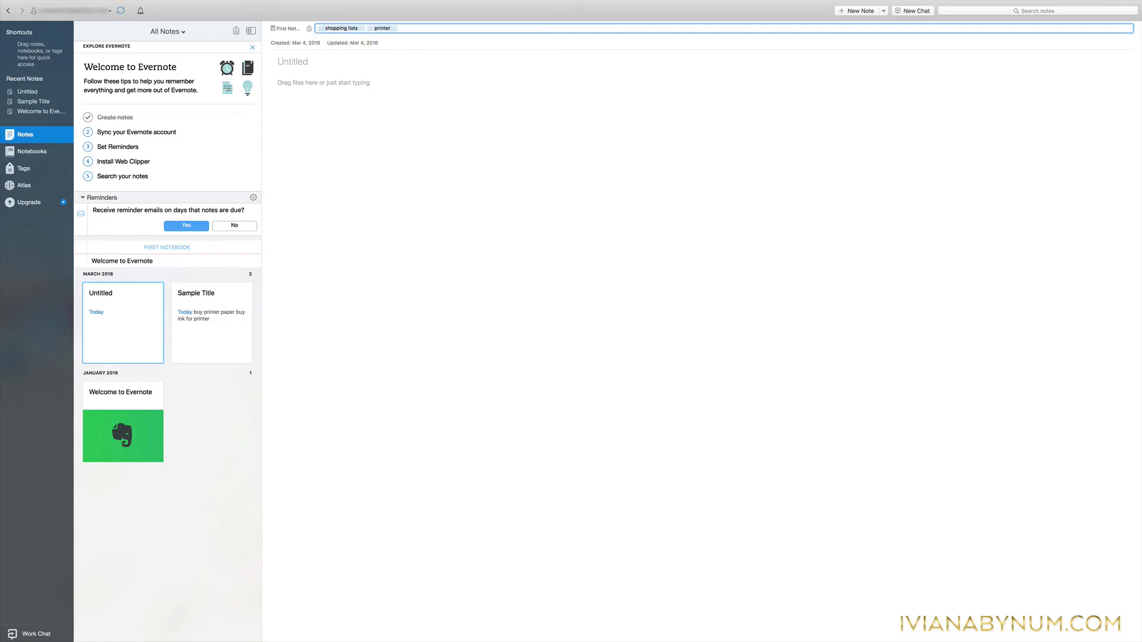
Title the new note 'Sample Note # 2' and begin a file attachment.
click(316, 60)
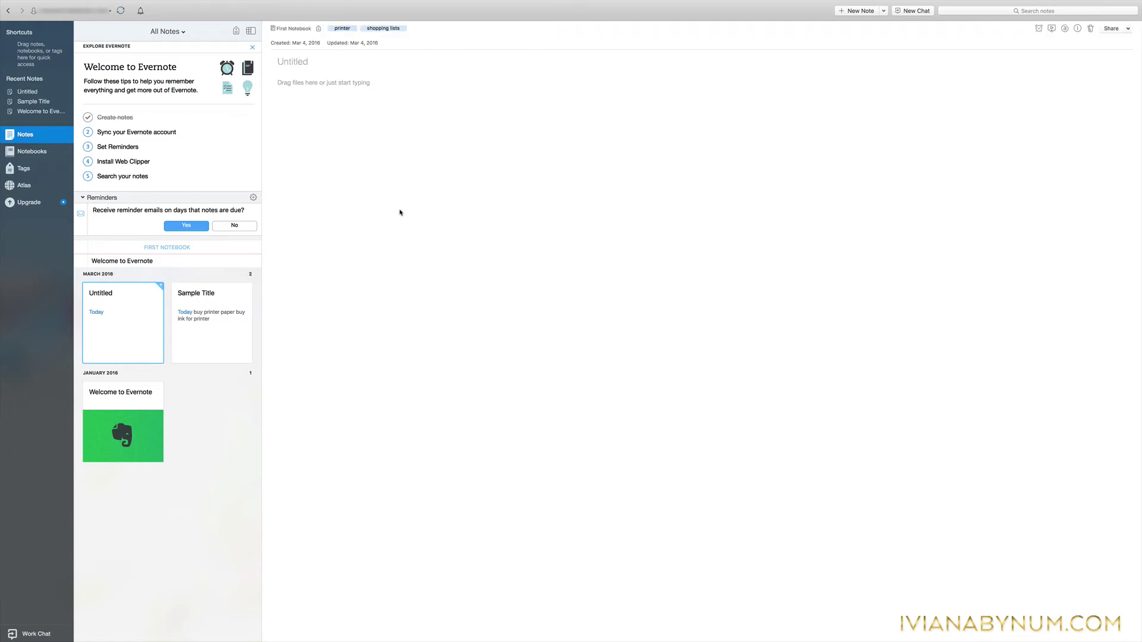
text(Sample Note # 2)
click(373, 137)
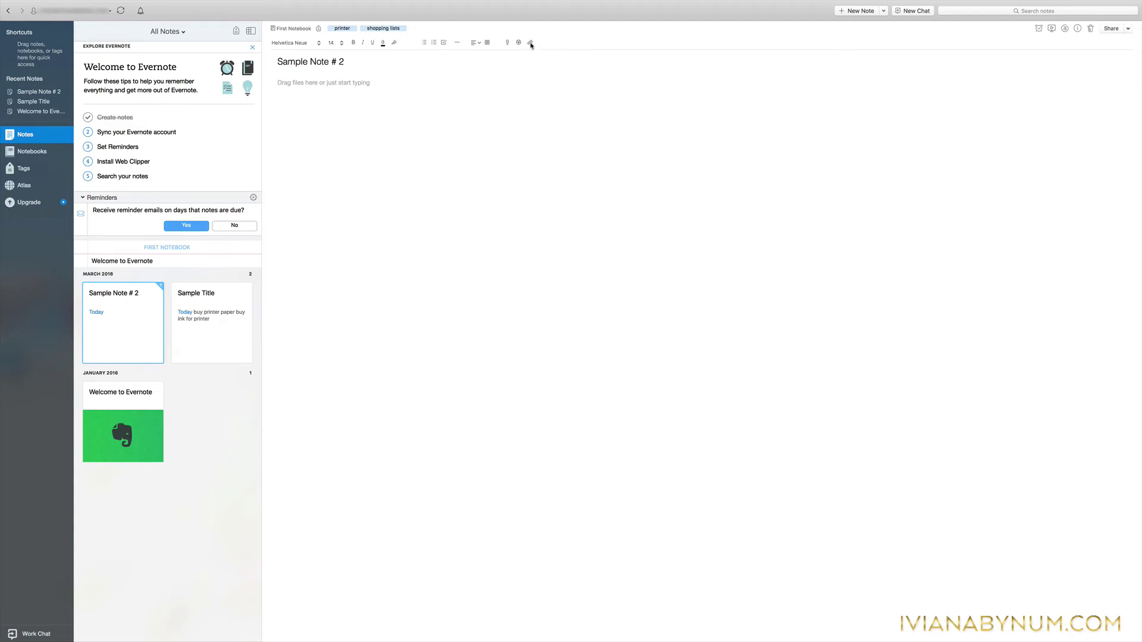
click(529, 42)
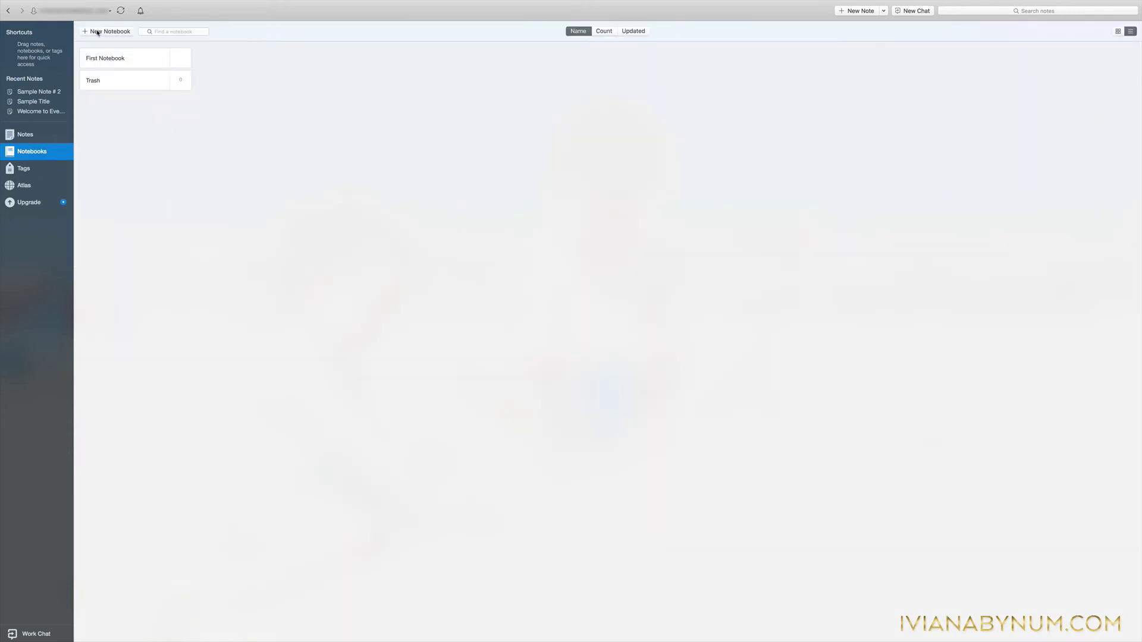
Add a notebook named 'EBooks' and open its gear-icon settings.
click(98, 32)
text(Eb)
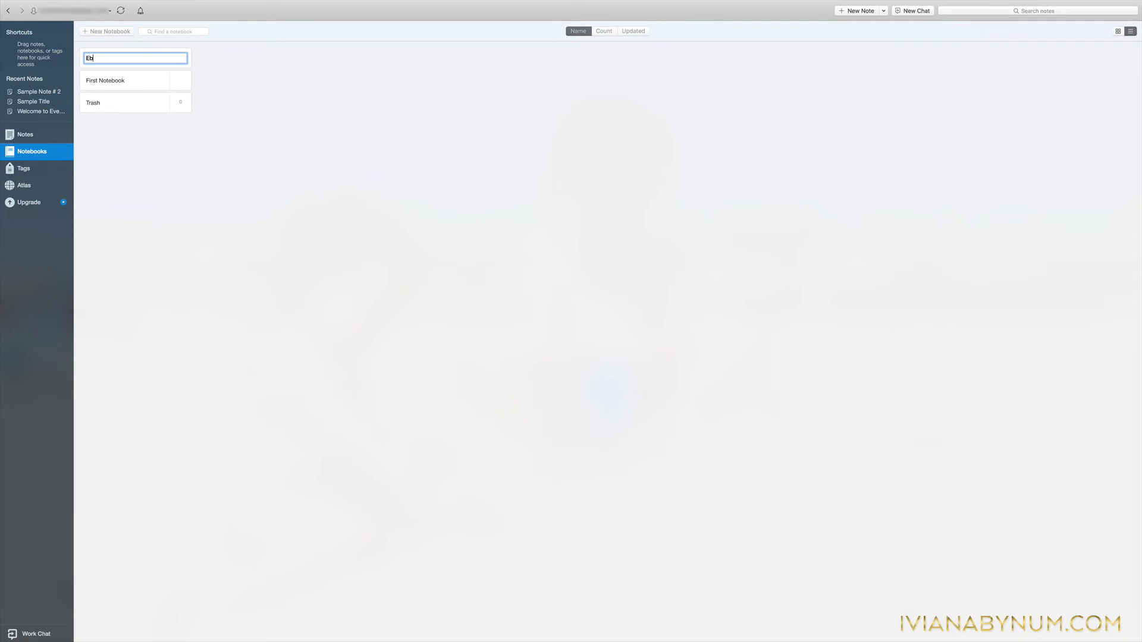
key(BackSpace)
text(Books)
key(Return)
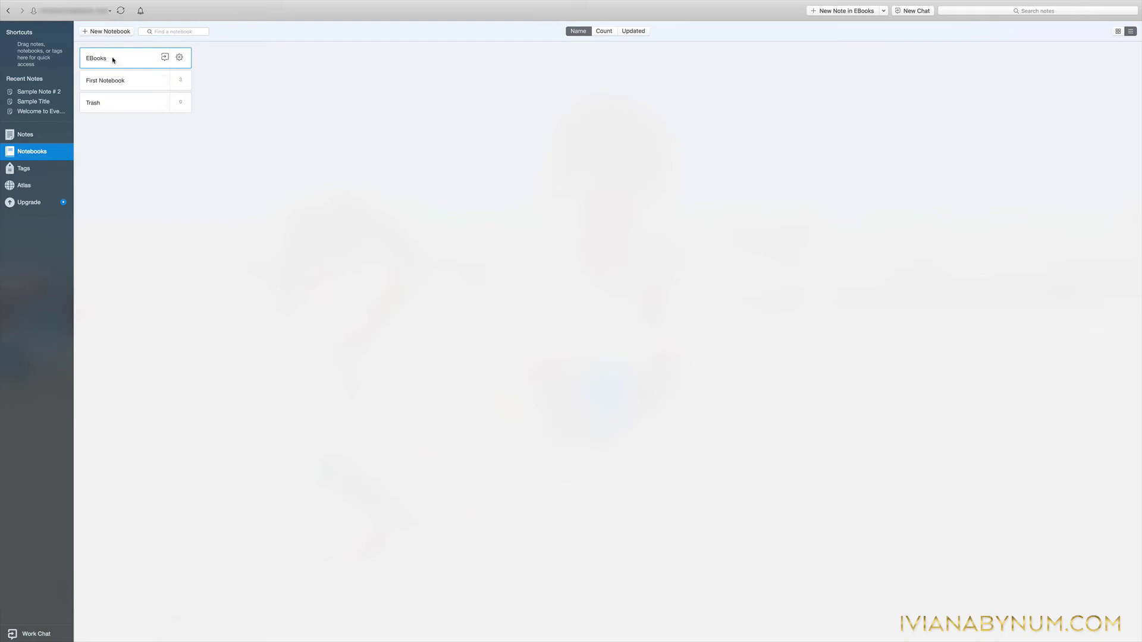
click(178, 58)
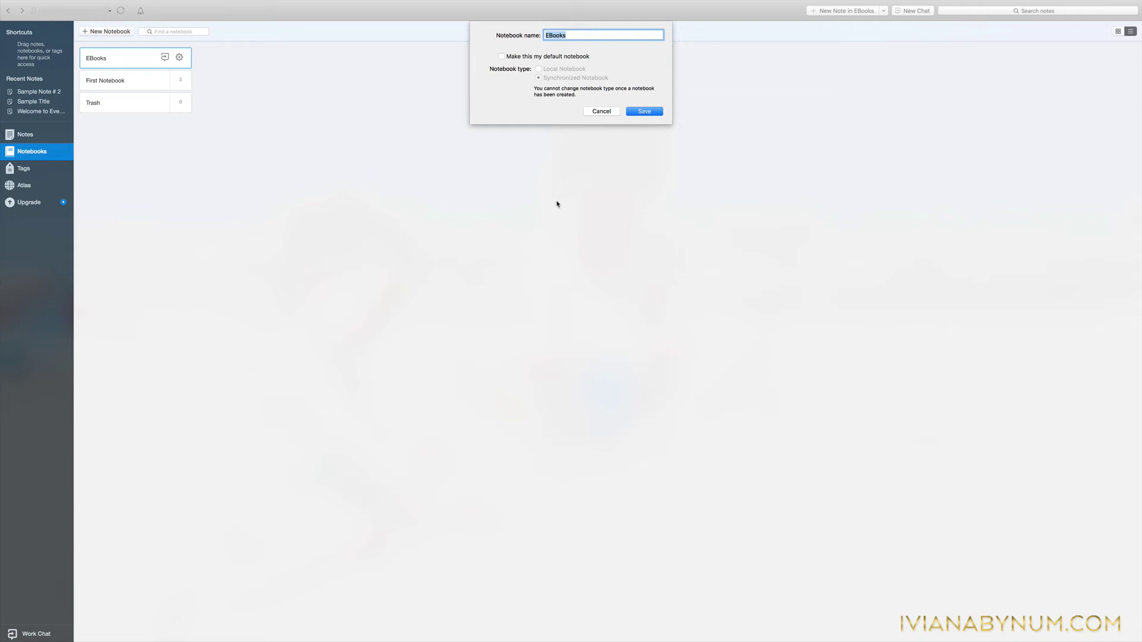
Save the EBooks notebook settings, then sync the notebooks with the Evernote account.
click(654, 112)
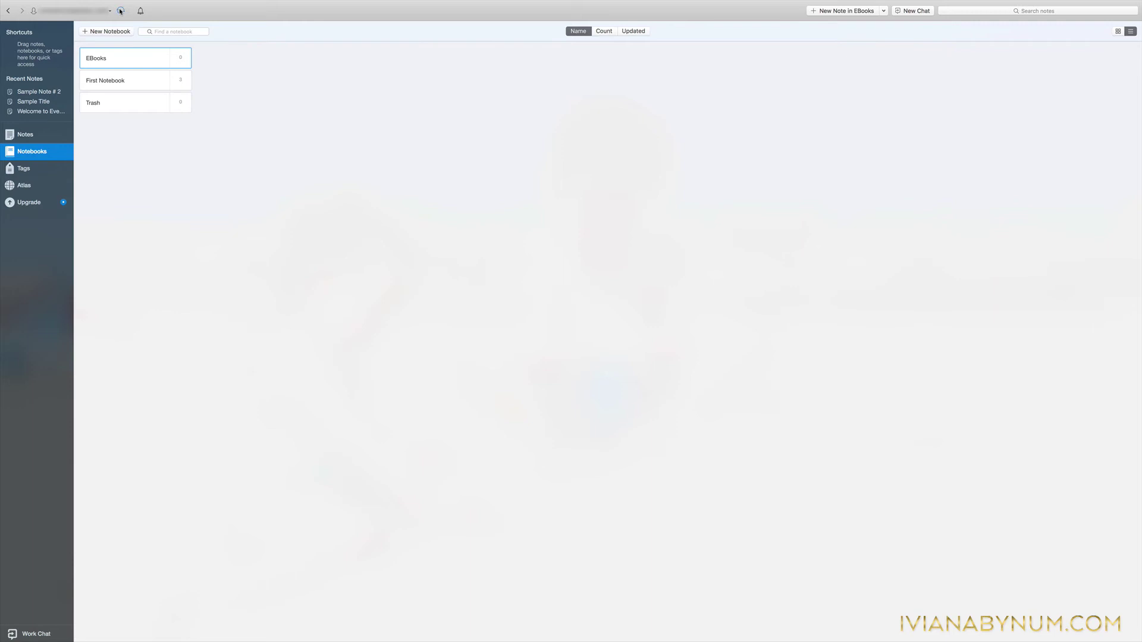
click(120, 11)
Stack EBooks with First Notebook and rename the stack to 'Personal'.
drag(121, 58, 120, 81)
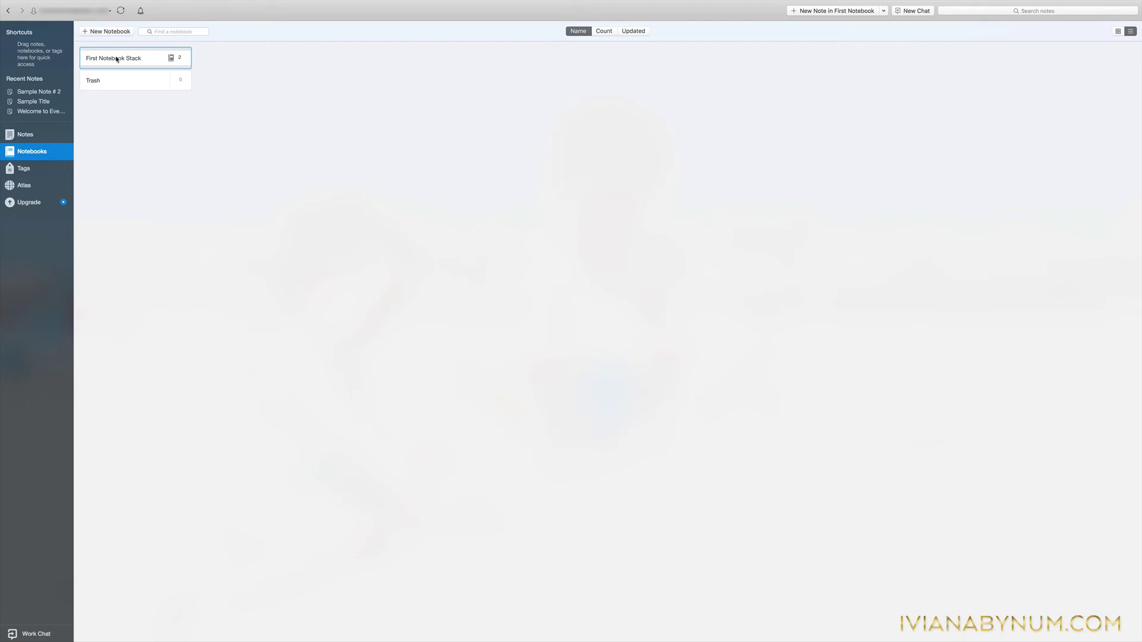
click(117, 59)
click(117, 59)
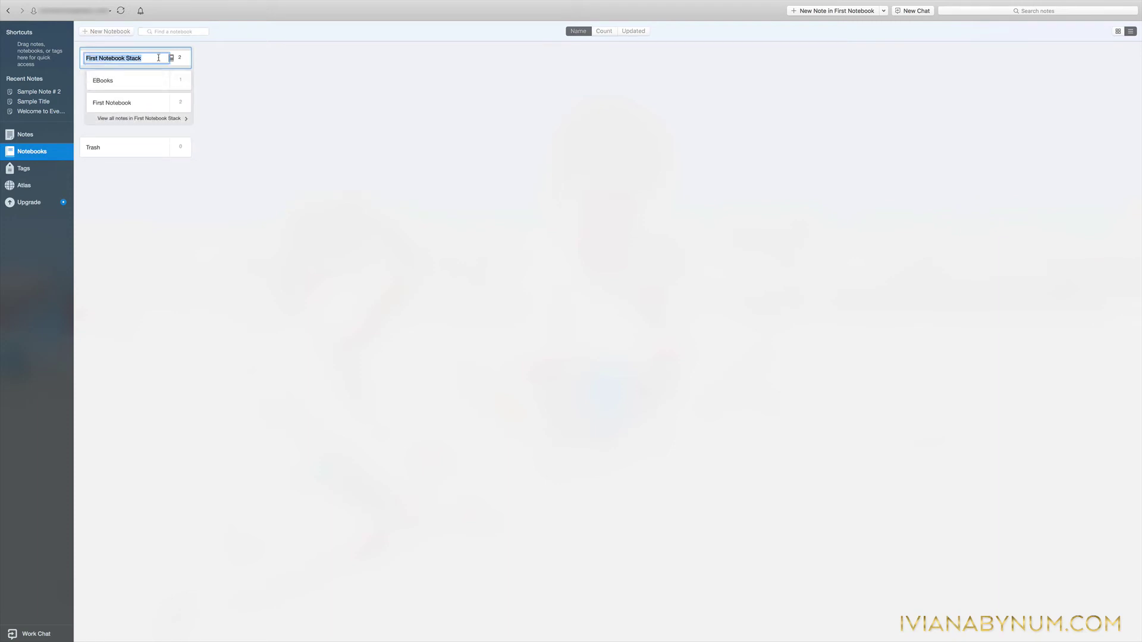
text(Personal)
key(Return)
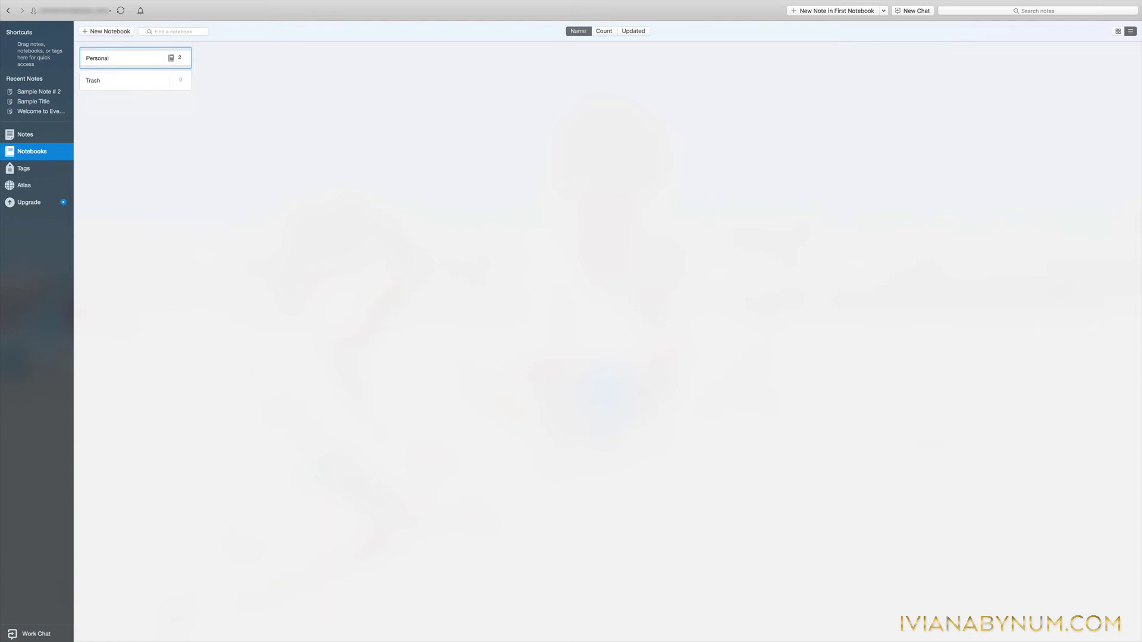
Create a new notebook named 'Recipes' and move it into the Personal stack.
click(120, 31)
text(Rec)
text(ioe)
text(ipes)
key(Return)
drag(101, 80, 107, 57)
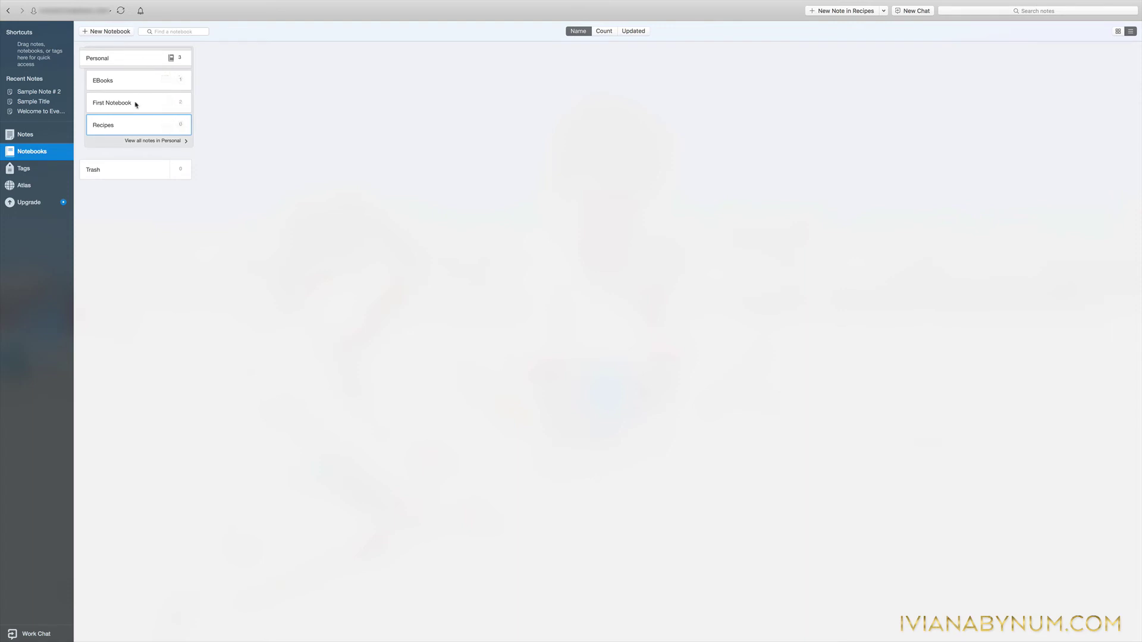
Create new top-level notebooks named 'Launching' and 'Filing Cabinet', fixing typos in the second name.
click(107, 32)
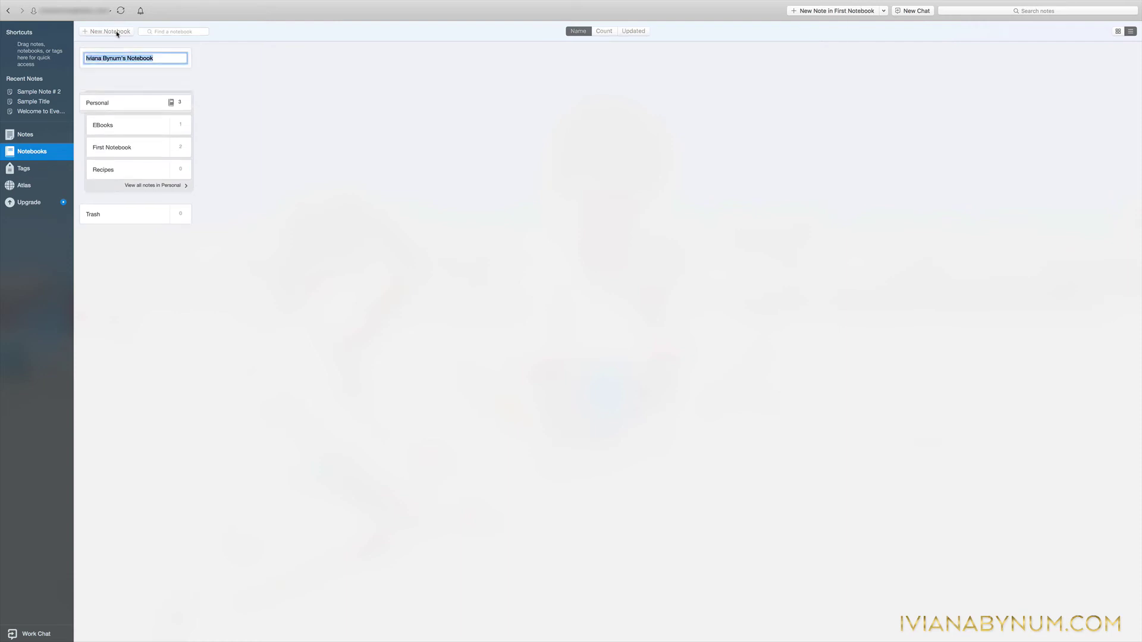
text(Launching)
key(Return)
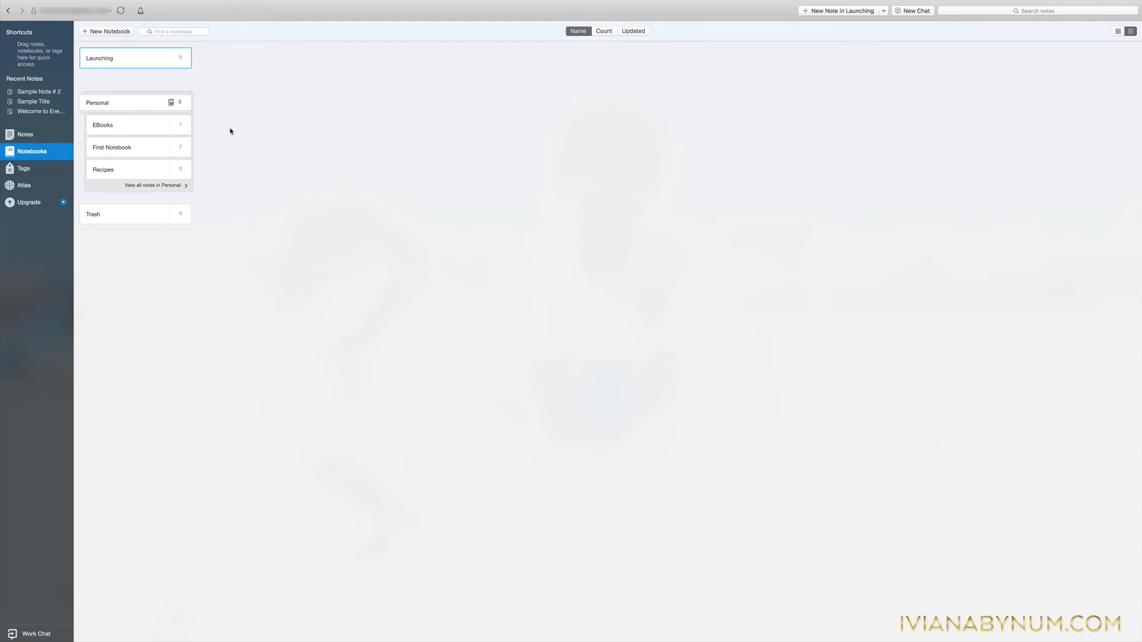
click(96, 31)
text(F)
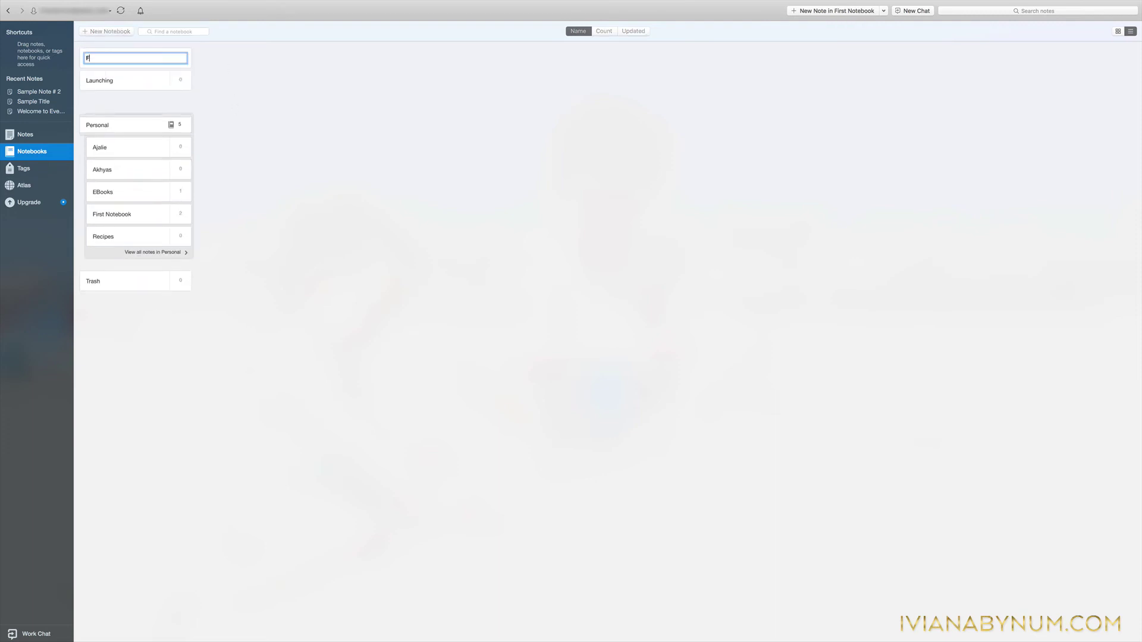
text(ilinf)
key(BackSpace)
text(G)
key(BackSpace)
text(g Cabinet)
key(Return)
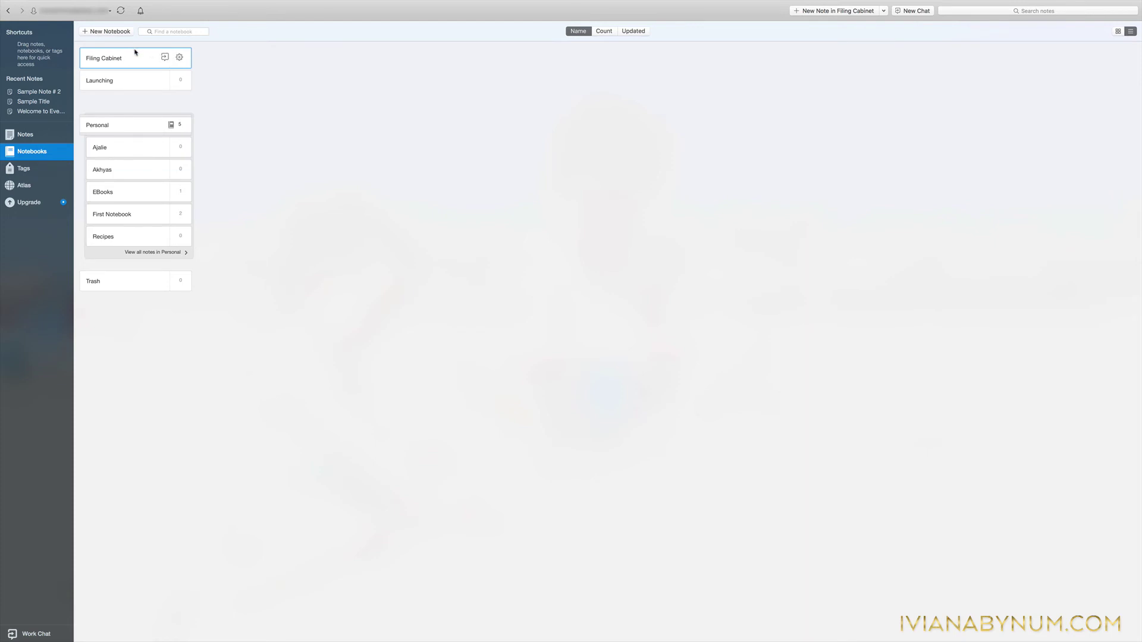
Create a new notebook named 'Inbox' and open its notes.
click(102, 33)
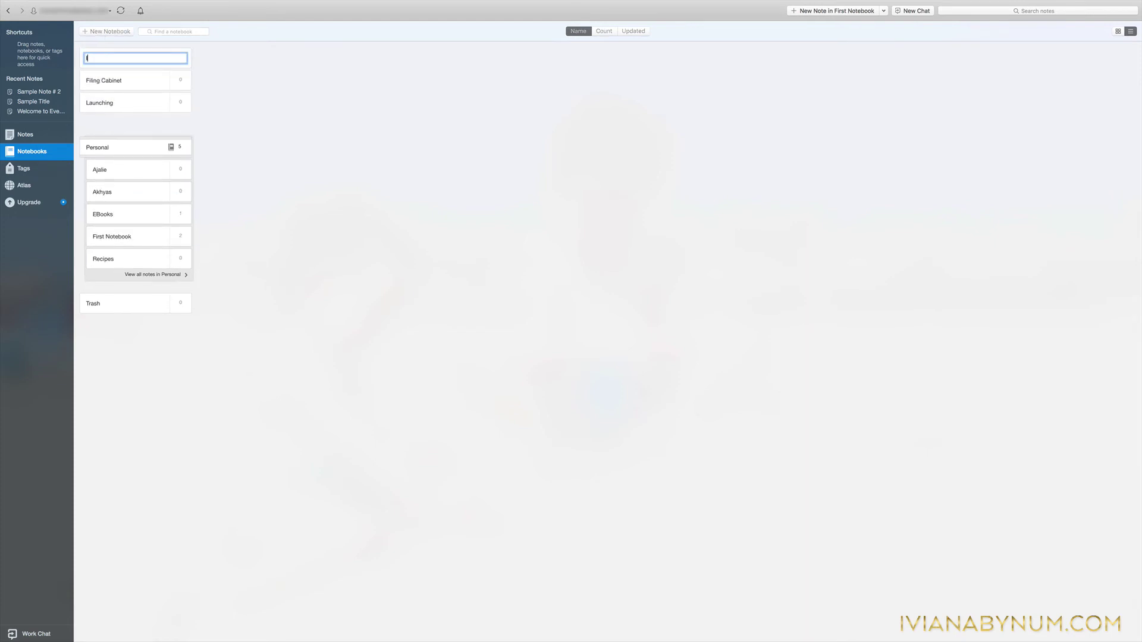
text(Inbox)
key(Return)
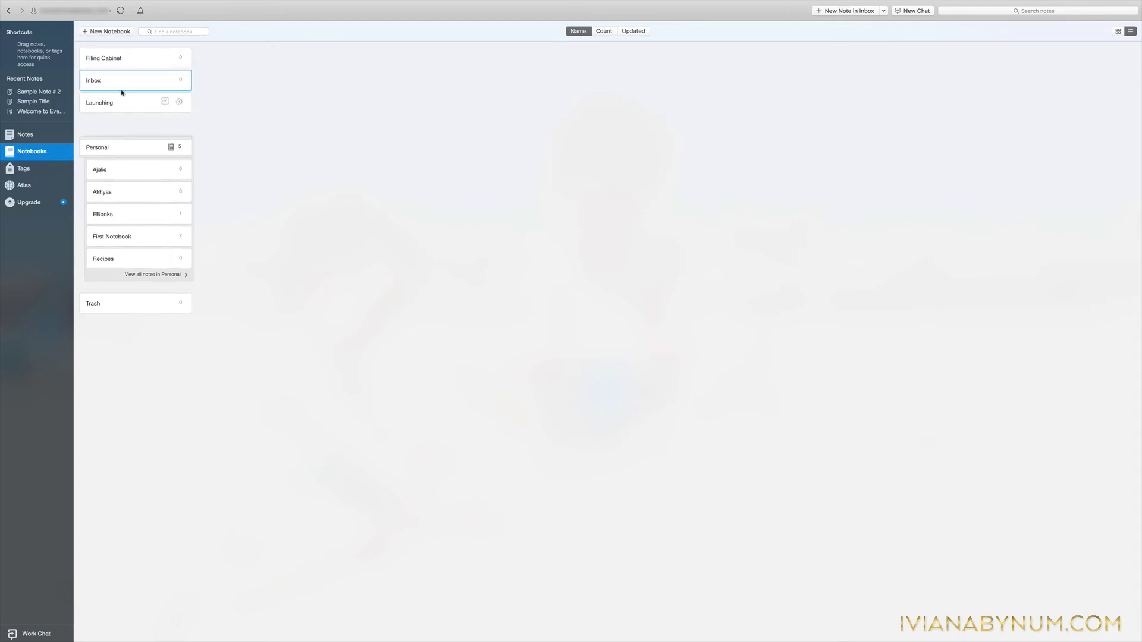
click(121, 80)
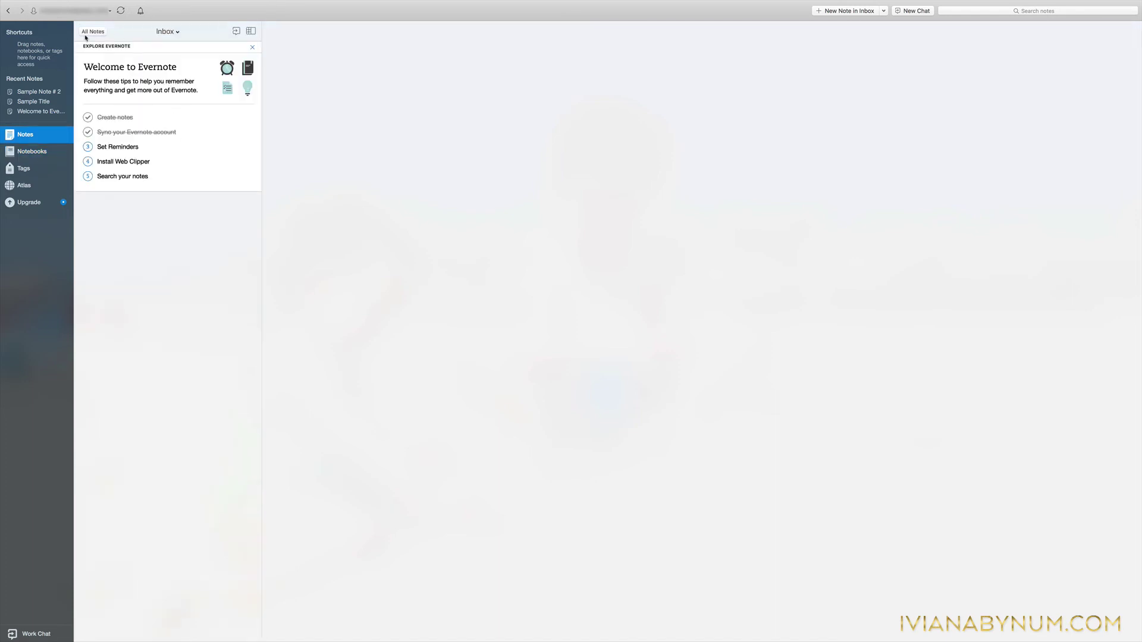
Make Inbox the default notebook in its notebook settings.
click(29, 151)
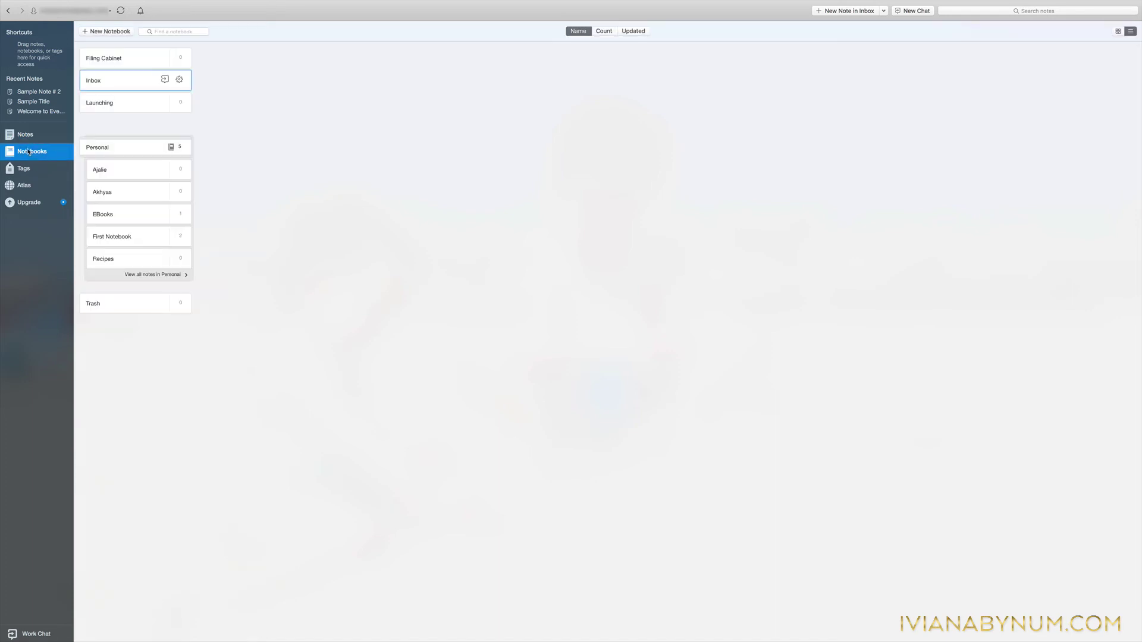
click(180, 81)
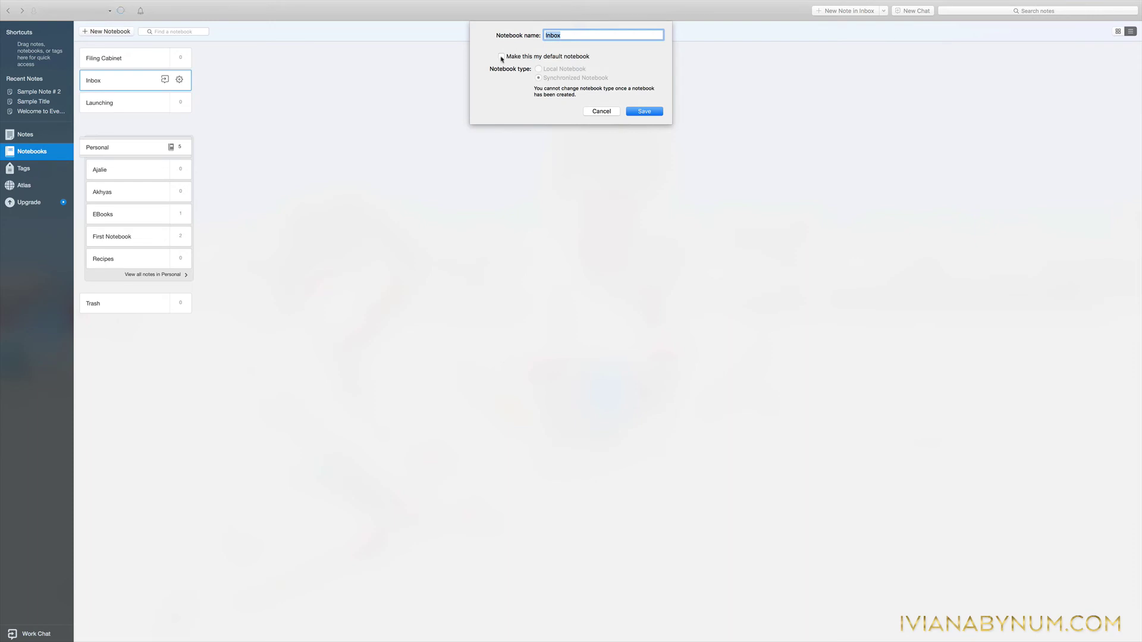
click(501, 57)
click(643, 111)
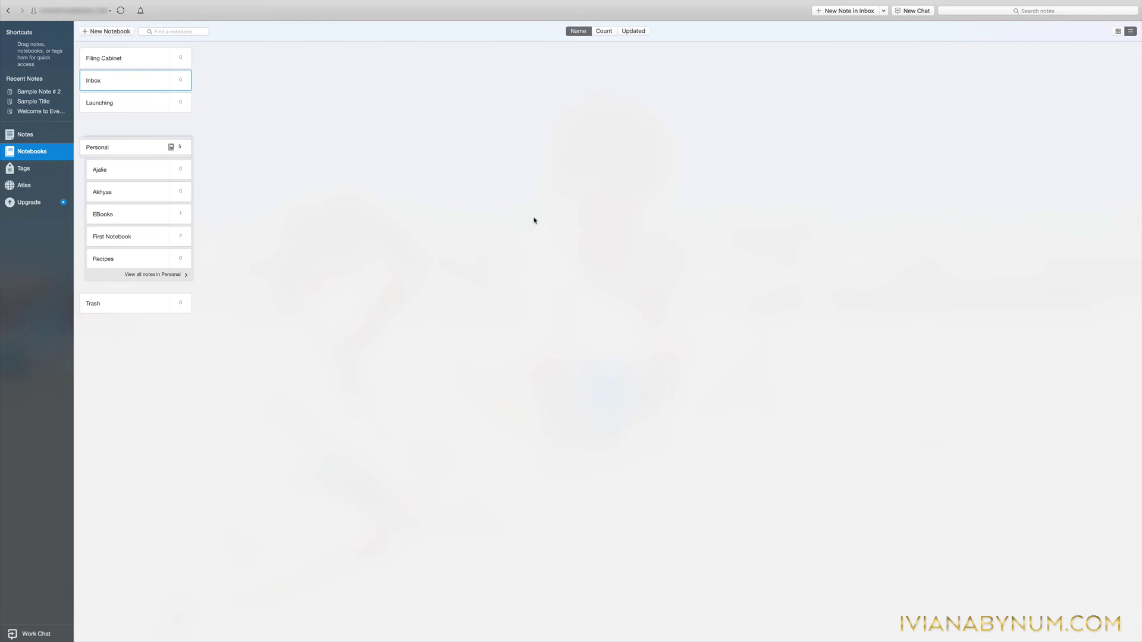
Open the Inbox notes and dismiss the Explore Evernote welcome tips.
mouse_move(122, 84)
click(119, 85)
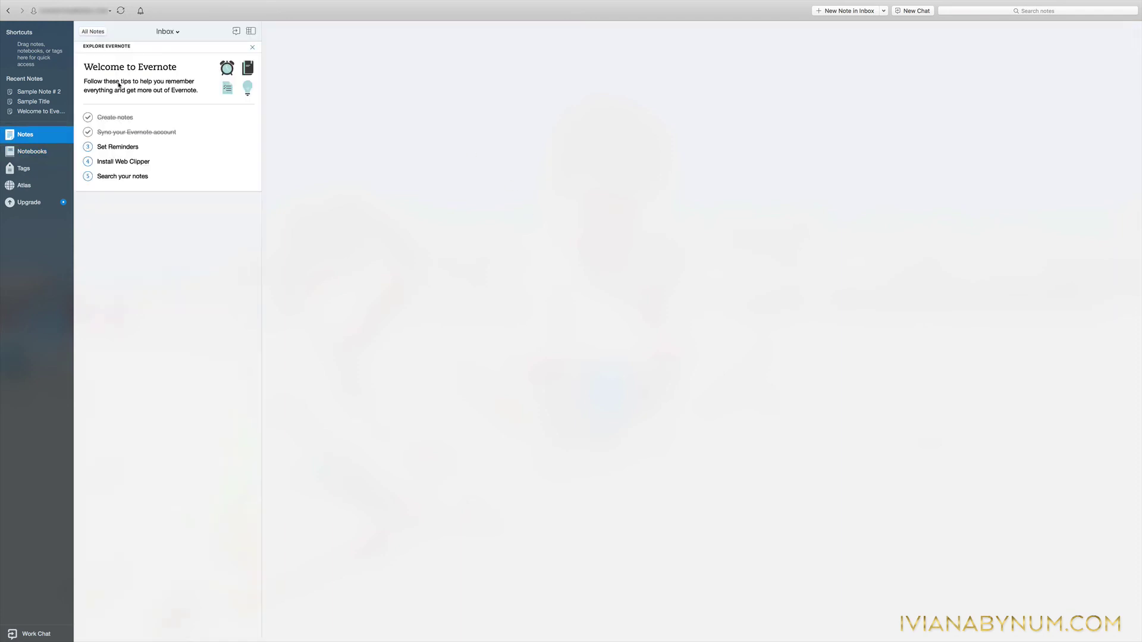
click(253, 48)
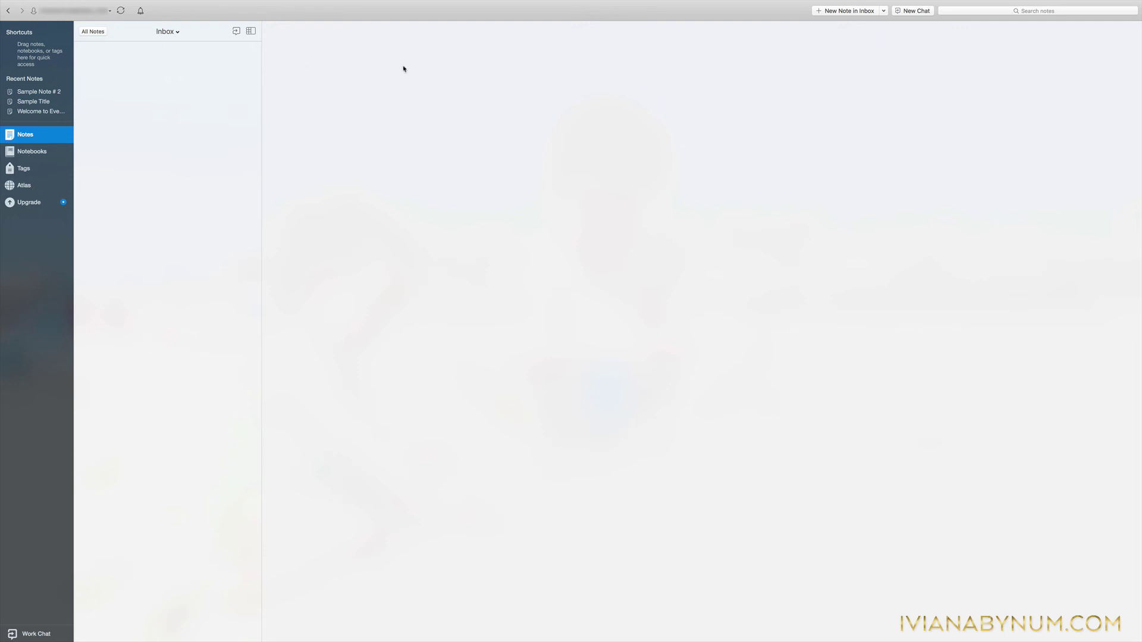
Create a new note in Inbox titled 'New Scan'.
click(848, 11)
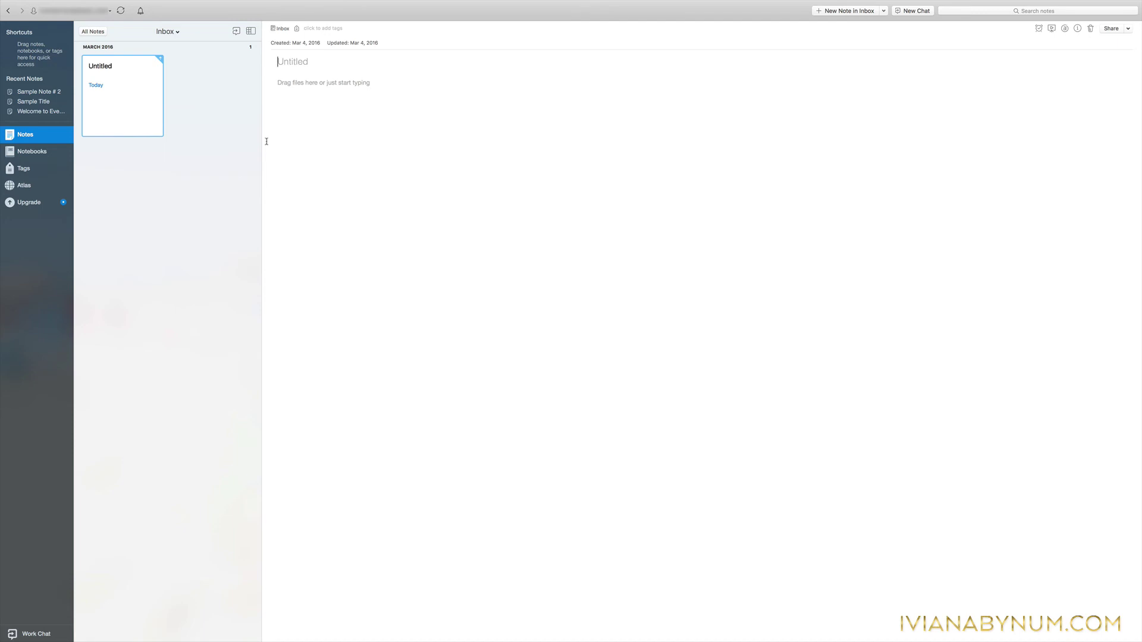
text(New Scan)
key(Return)
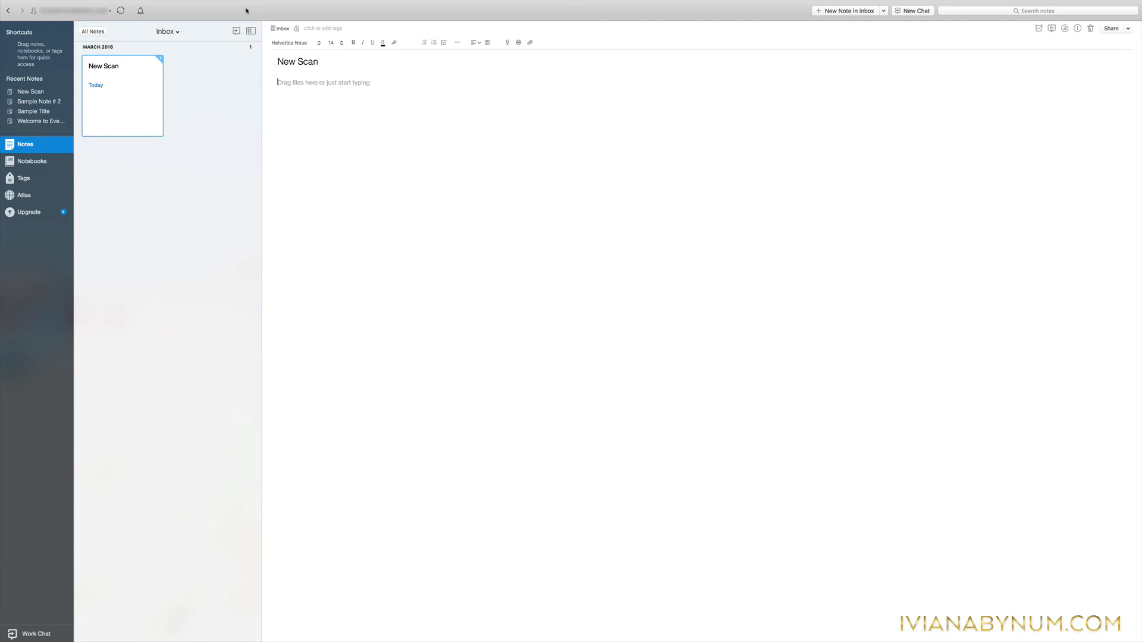
Retitle the note to '2015_March_Utility Bill'.
click(33, 168)
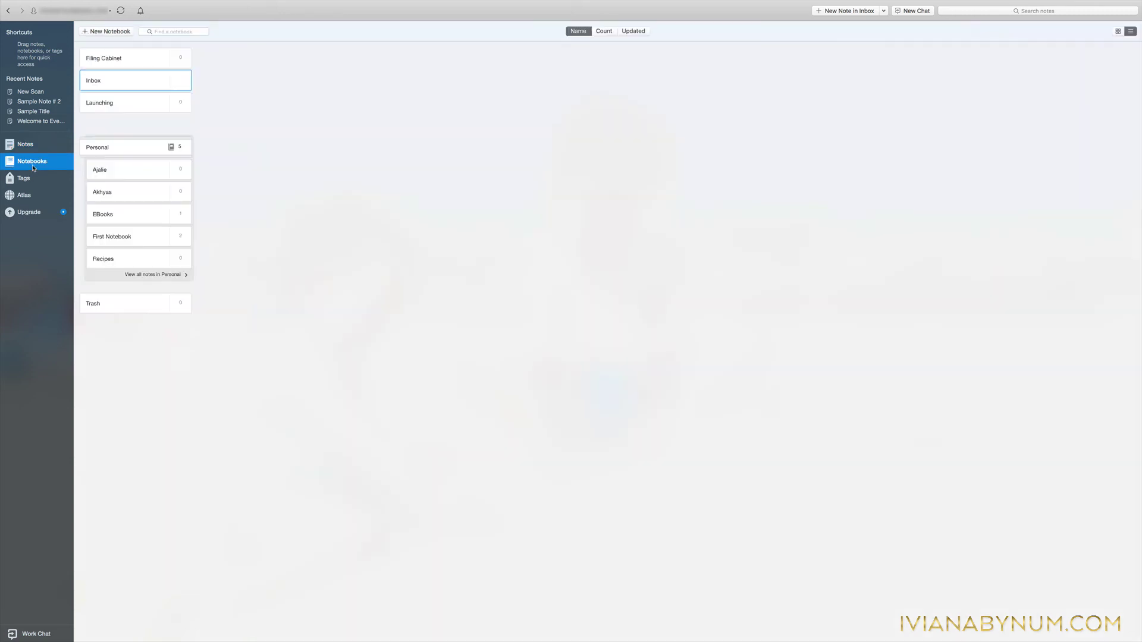
click(98, 80)
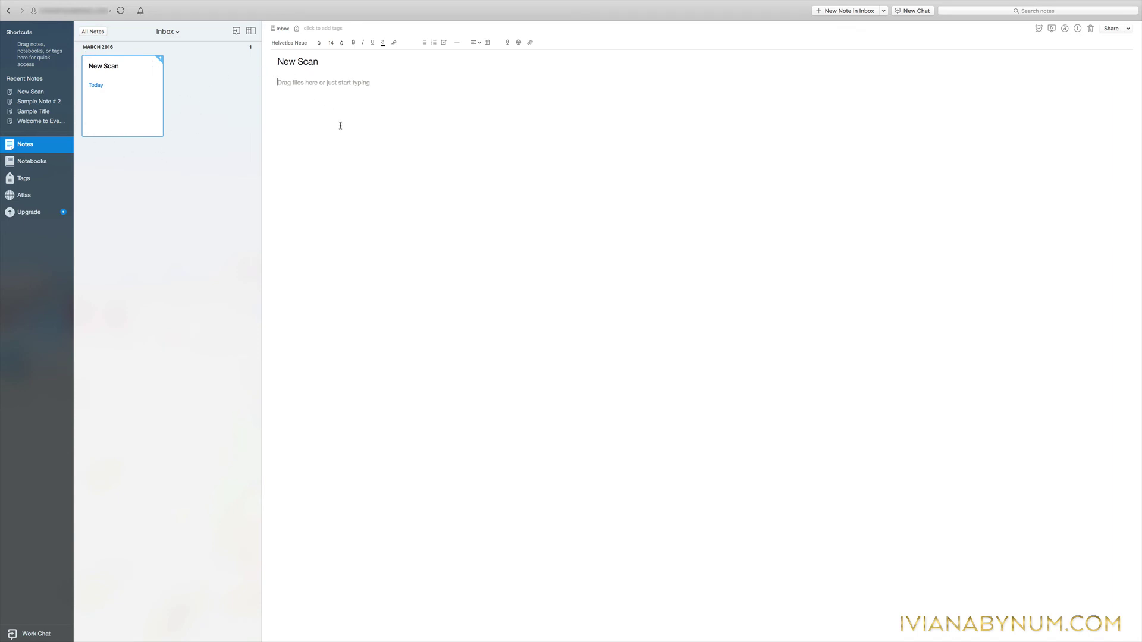
click(316, 61)
key(super+a)
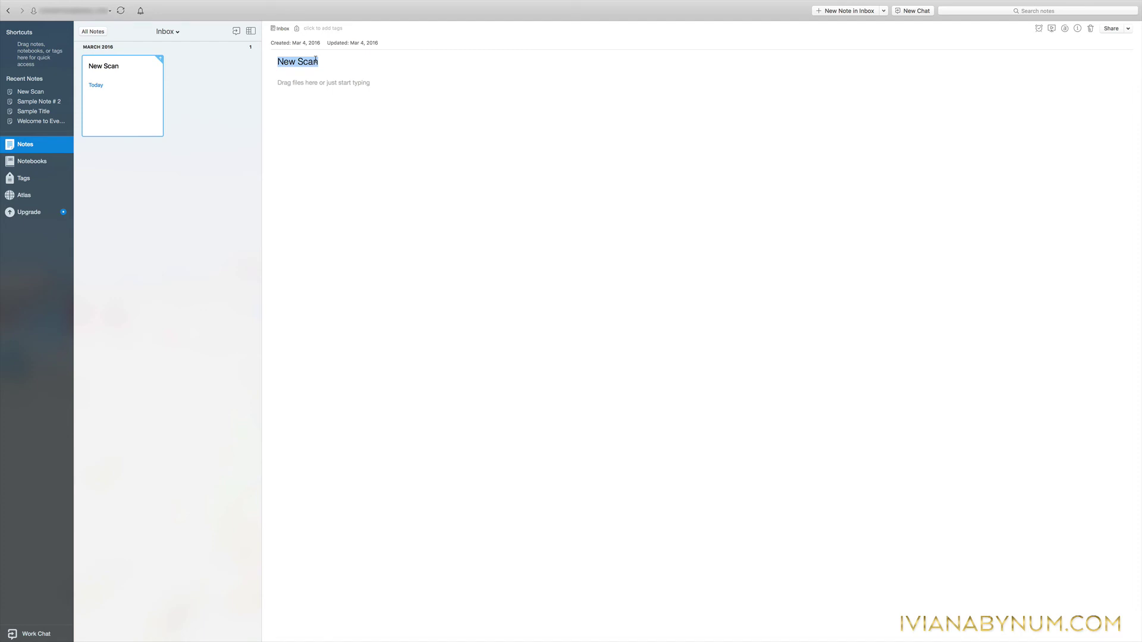
text(2015_March_)
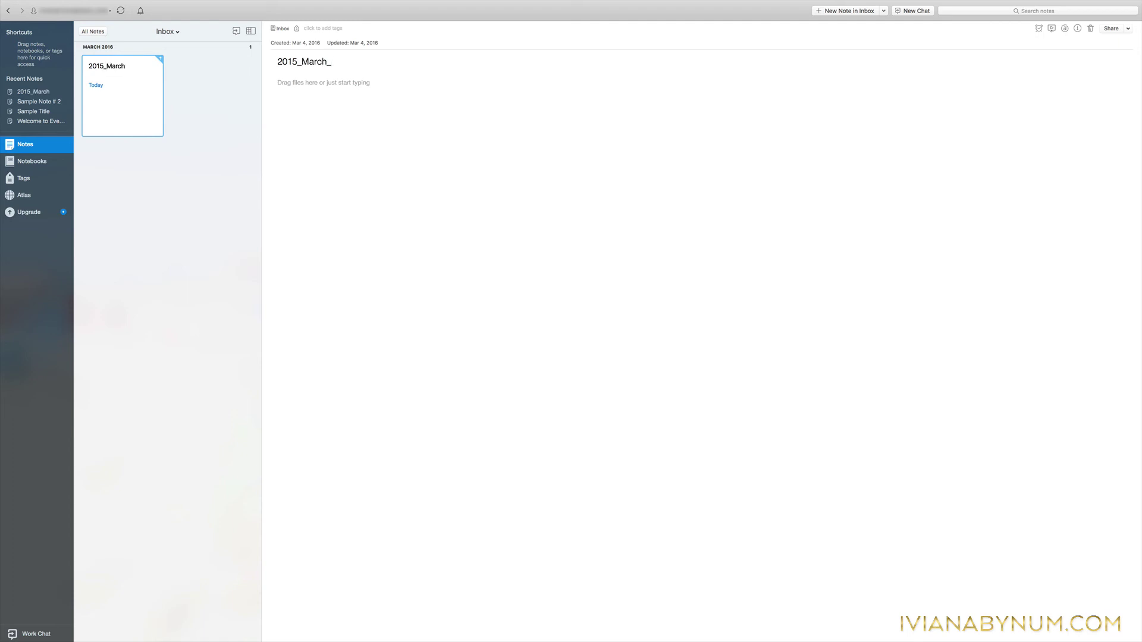
text(Utility Bill)
Add the tags 'unpaid bills' and 'ute water' to the utility bill note.
click(326, 29)
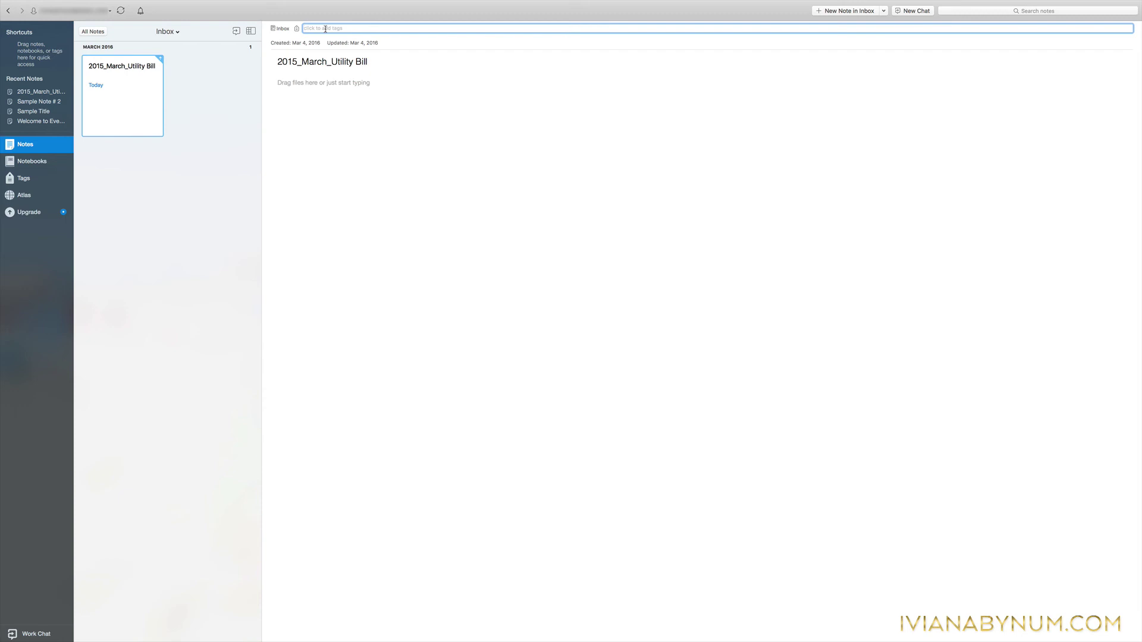
text(unpaid bills)
key(Return)
text(ute water)
key(Return)
Move the utility bill note from Inbox to the Filing Cabinet notebook.
click(328, 191)
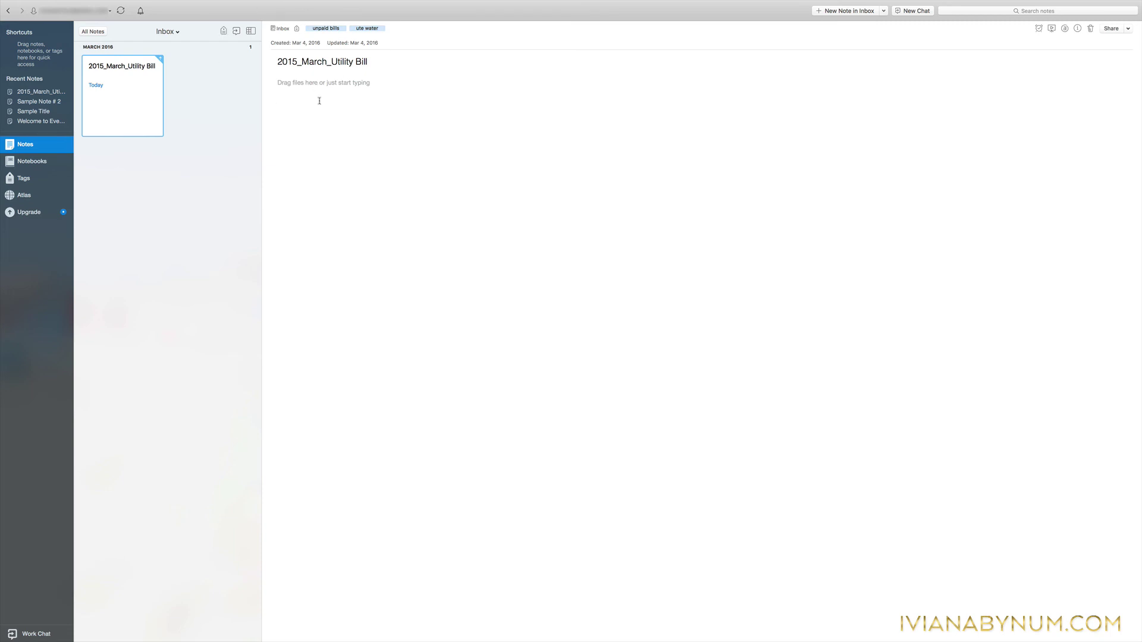
click(275, 28)
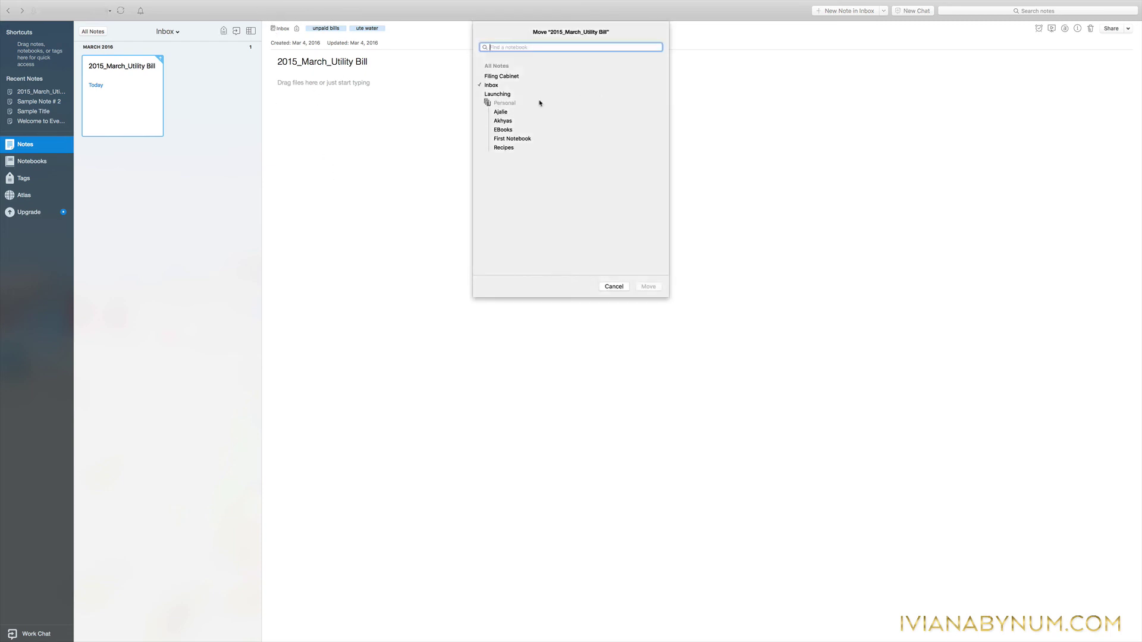
click(504, 77)
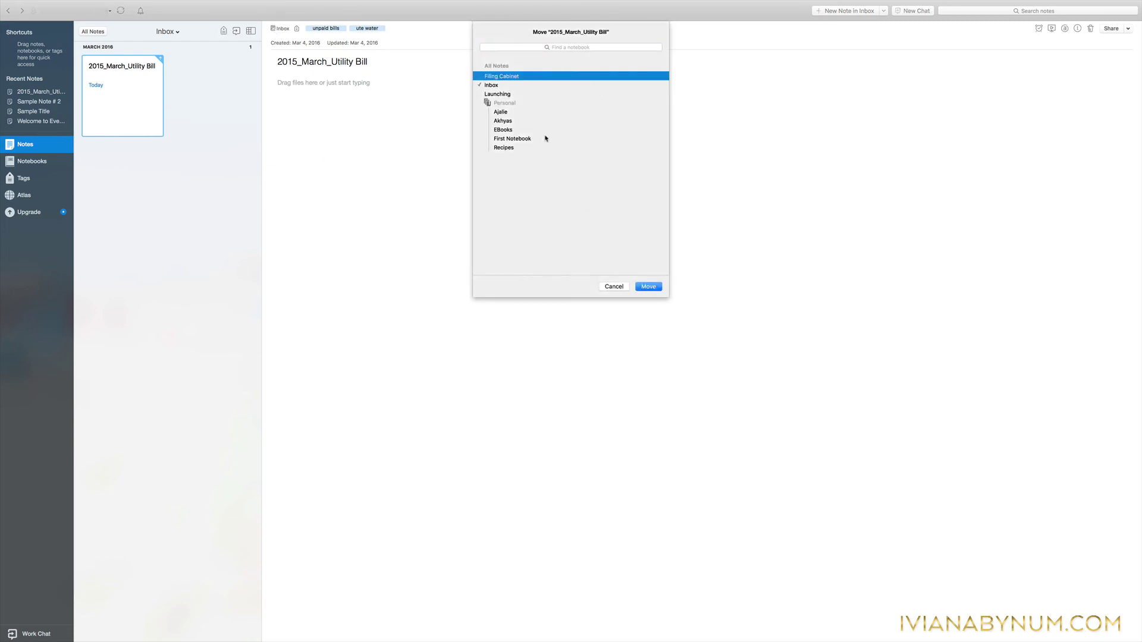
click(647, 288)
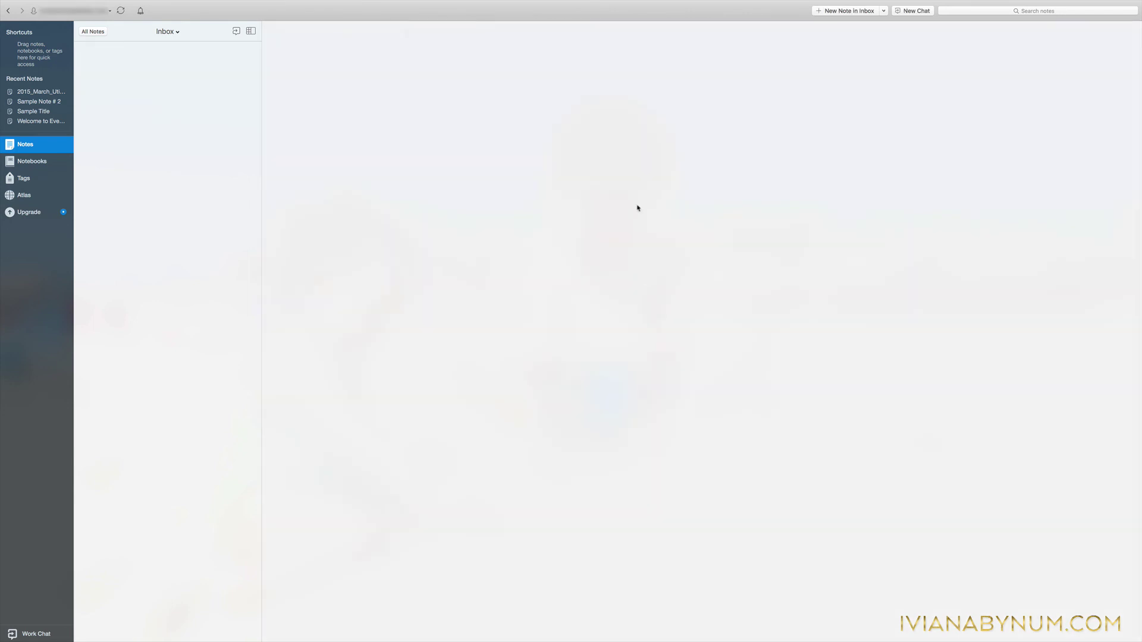
Open Filing Cabinet and view the utility bill note in its own window, then close it.
click(38, 163)
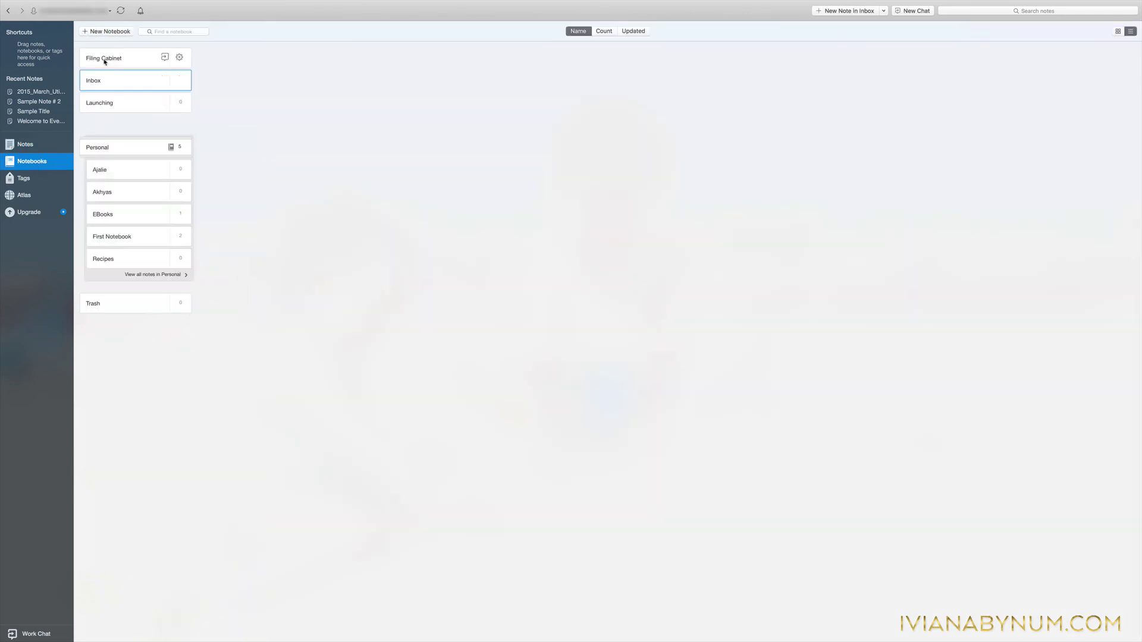
click(104, 59)
double_click(104, 124)
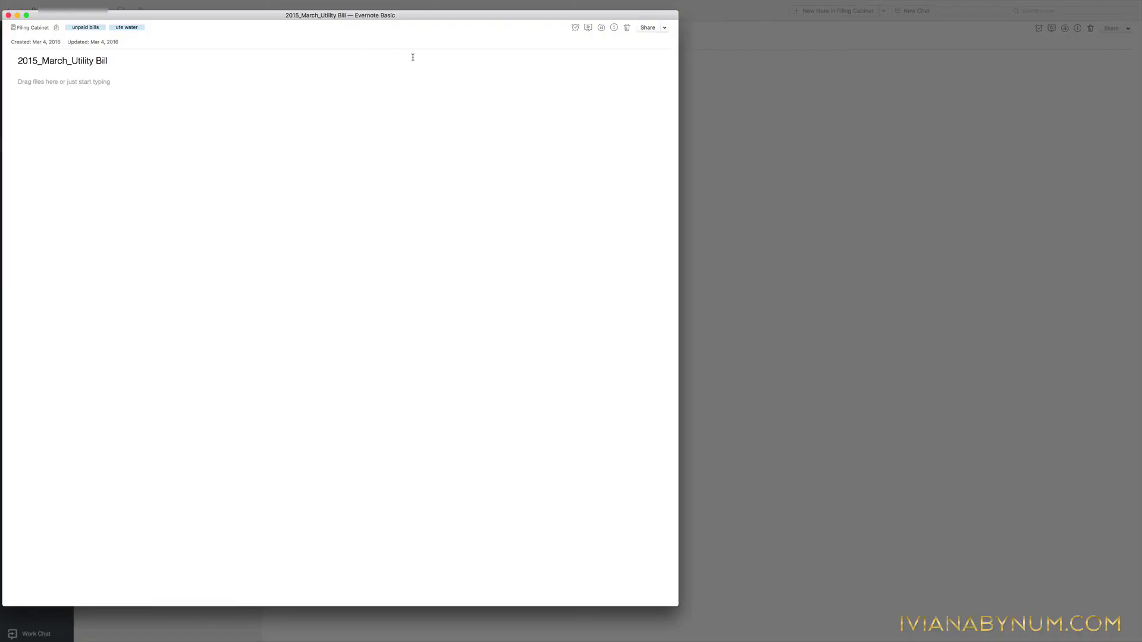
click(9, 15)
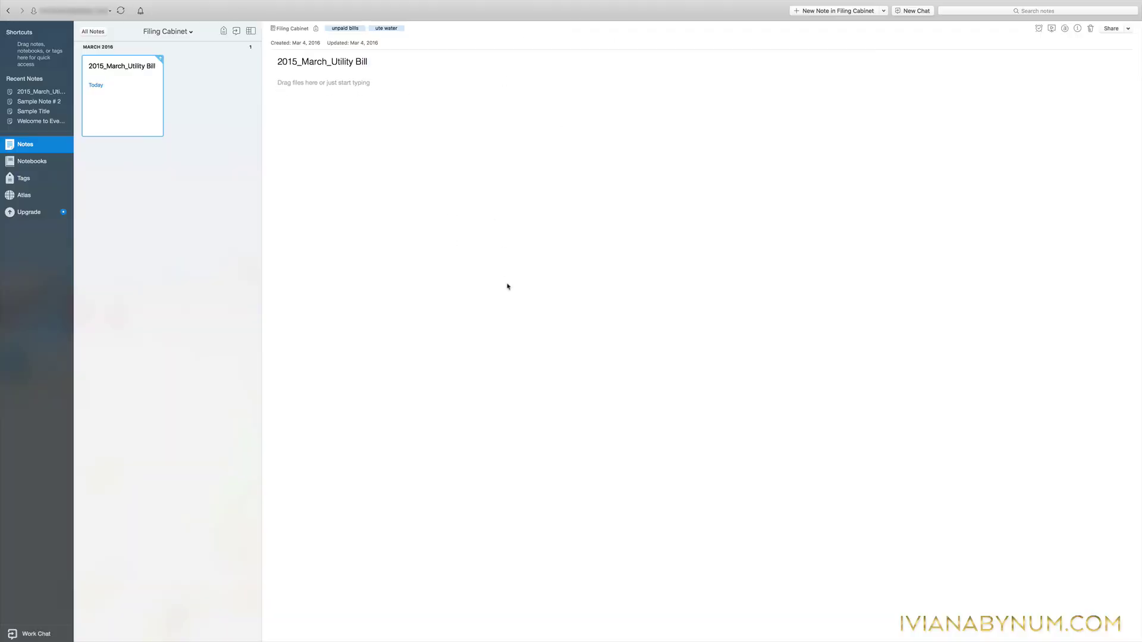
Delete the 'unpaid bills' tag from the note, keeping 'ute water'.
click(362, 29)
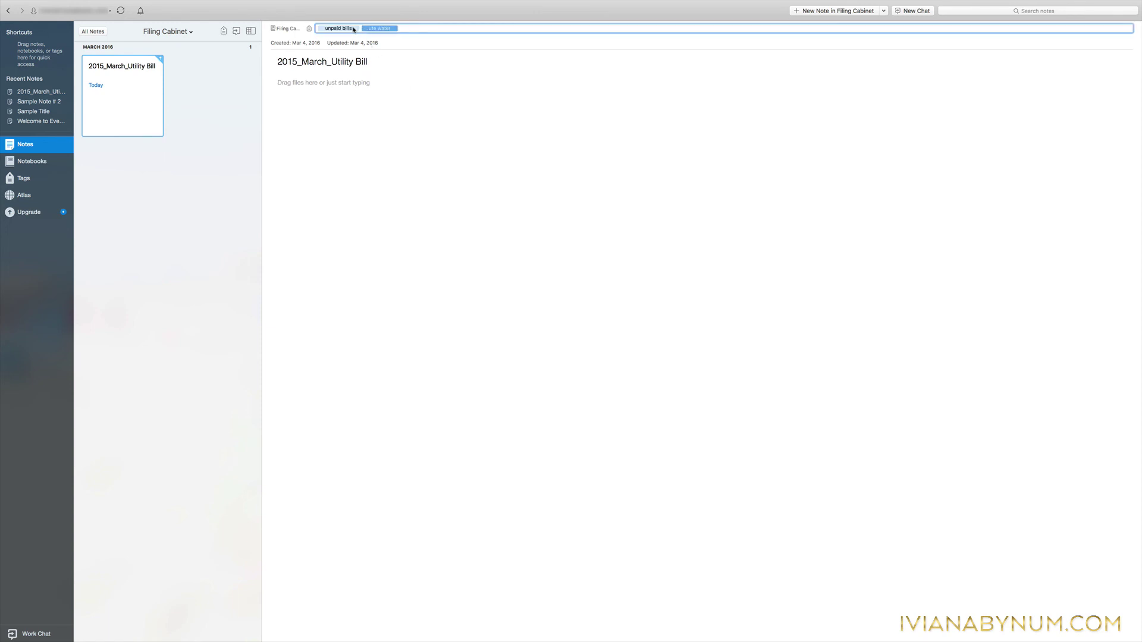
click(354, 28)
key(BackSpace)
click(462, 370)
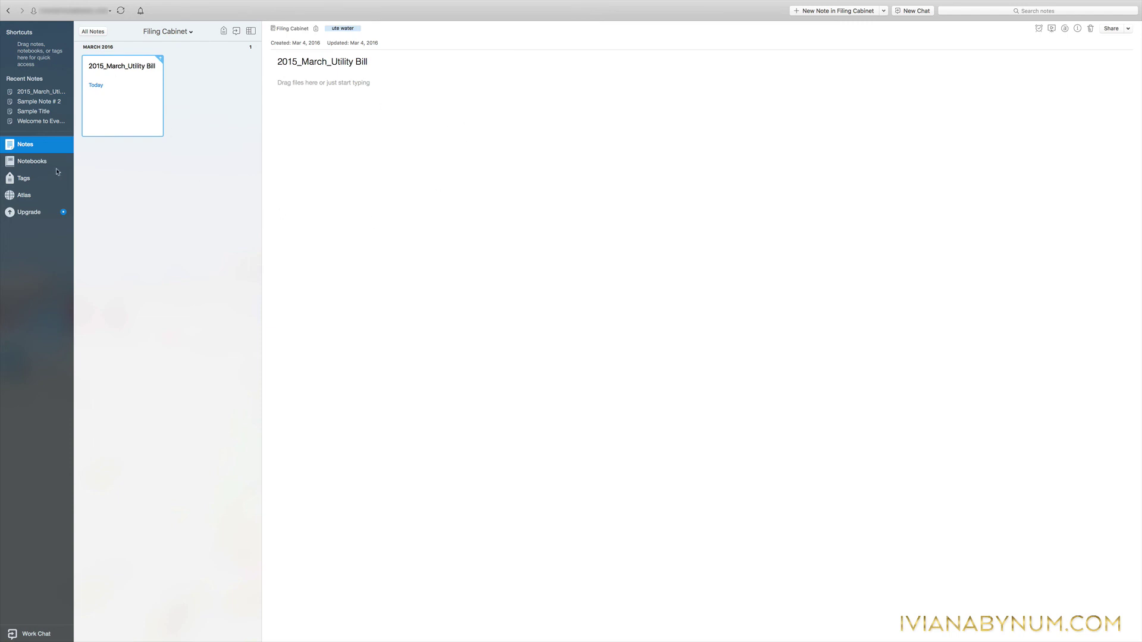
Show the Tags page listing all tags with their note counts.
click(20, 163)
click(21, 147)
click(19, 165)
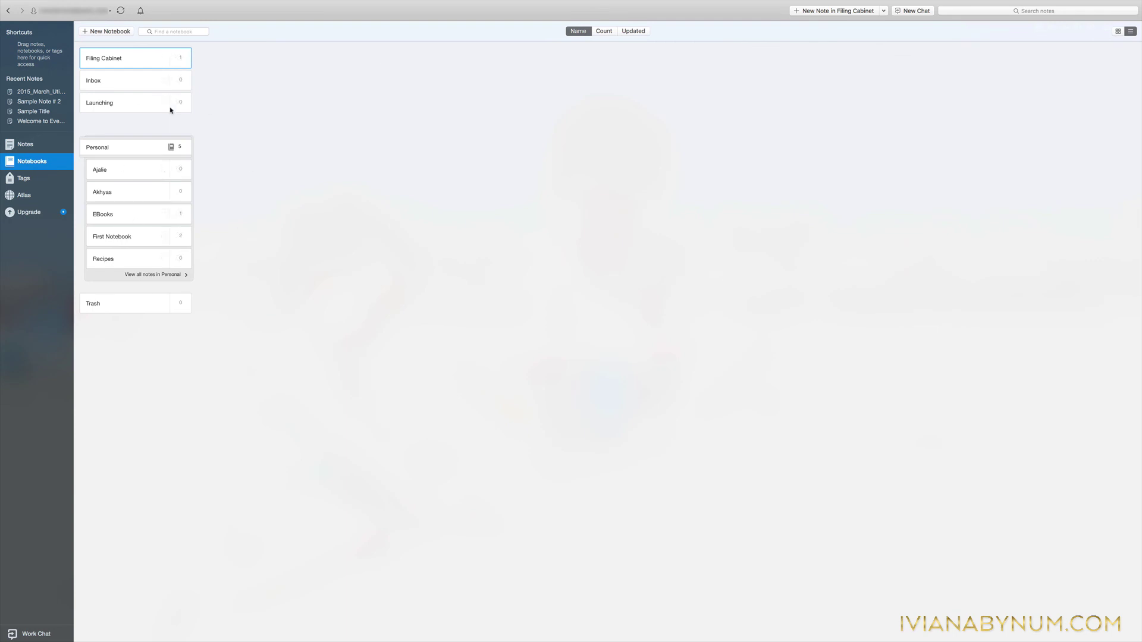
mouse_move(129, 212)
key(super+alt+t)
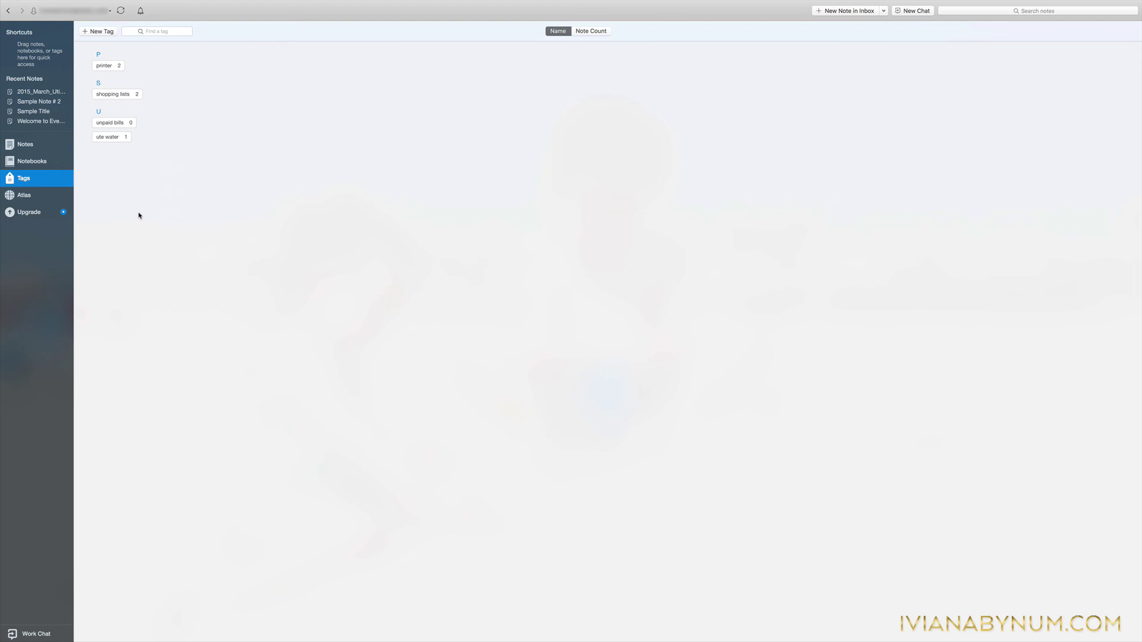
Add the Inbox and EBooks notebooks to Shortcuts from their right-click menus.
click(26, 161)
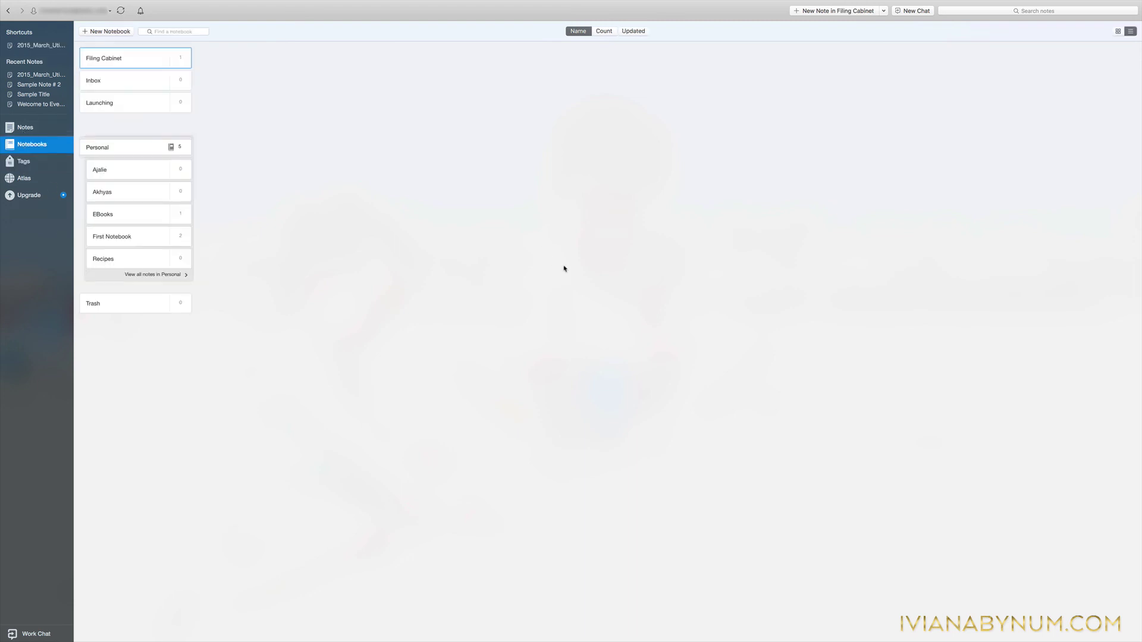
right_click(120, 80)
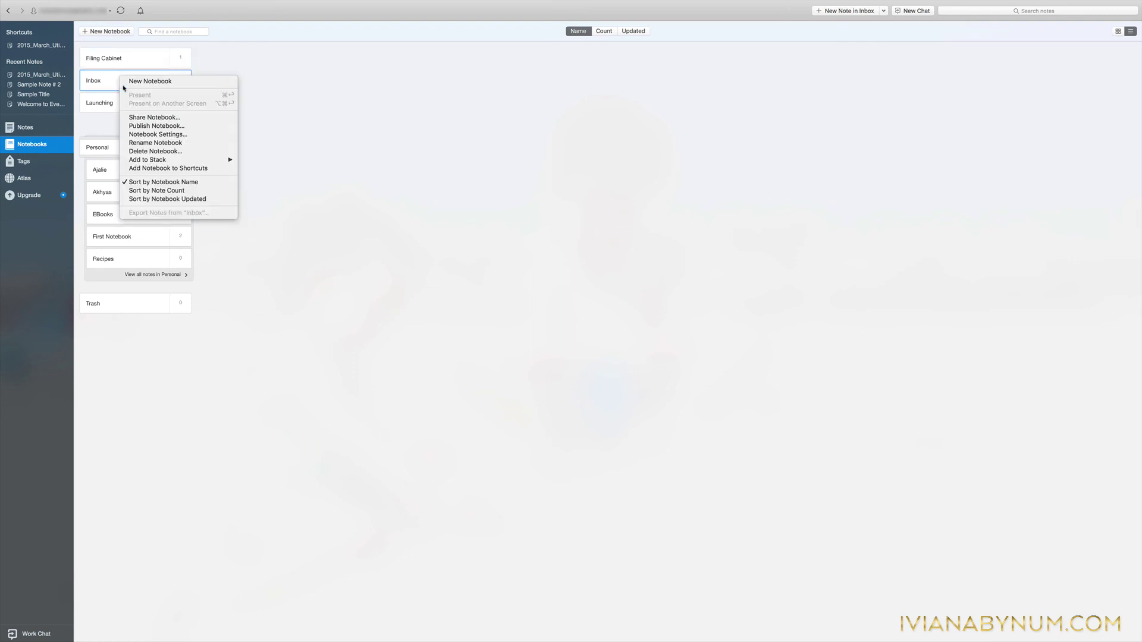
click(141, 168)
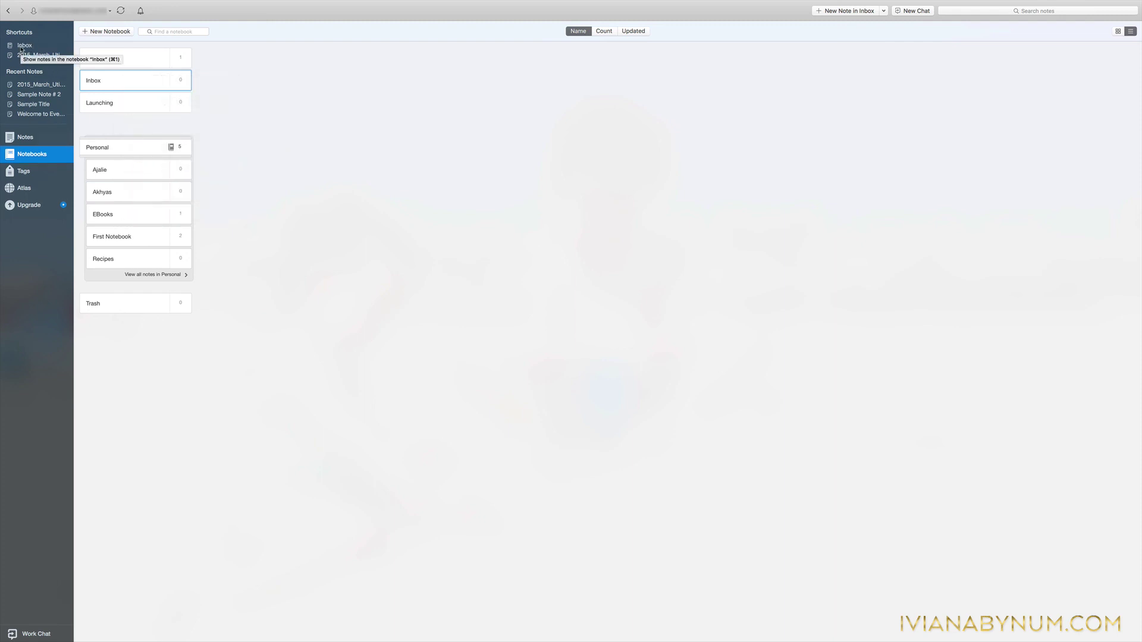
right_click(95, 215)
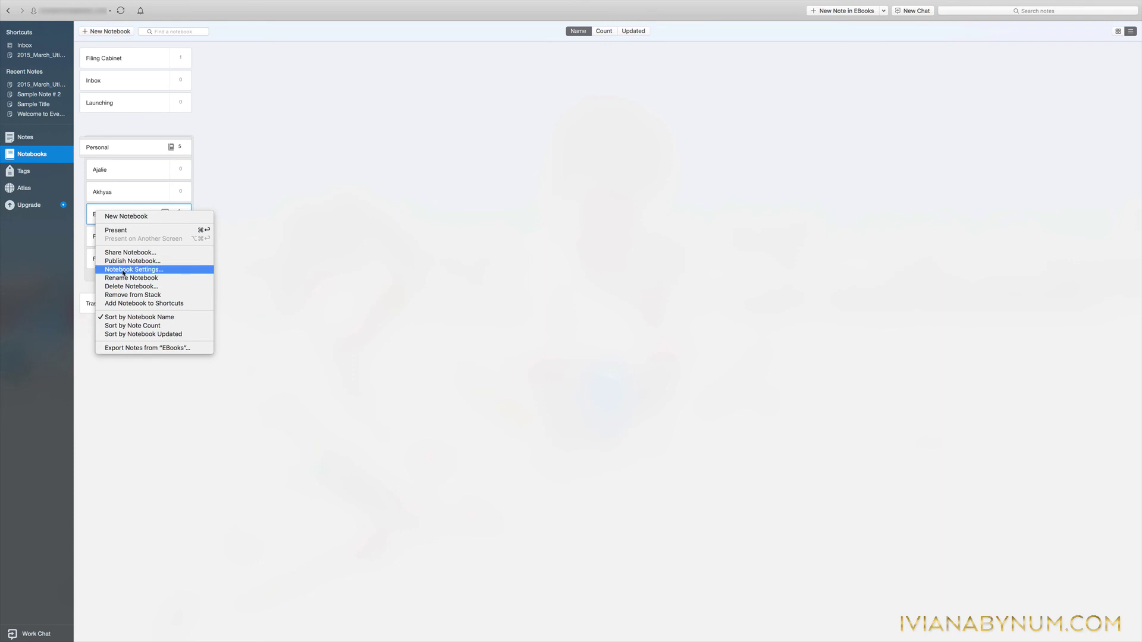
click(124, 303)
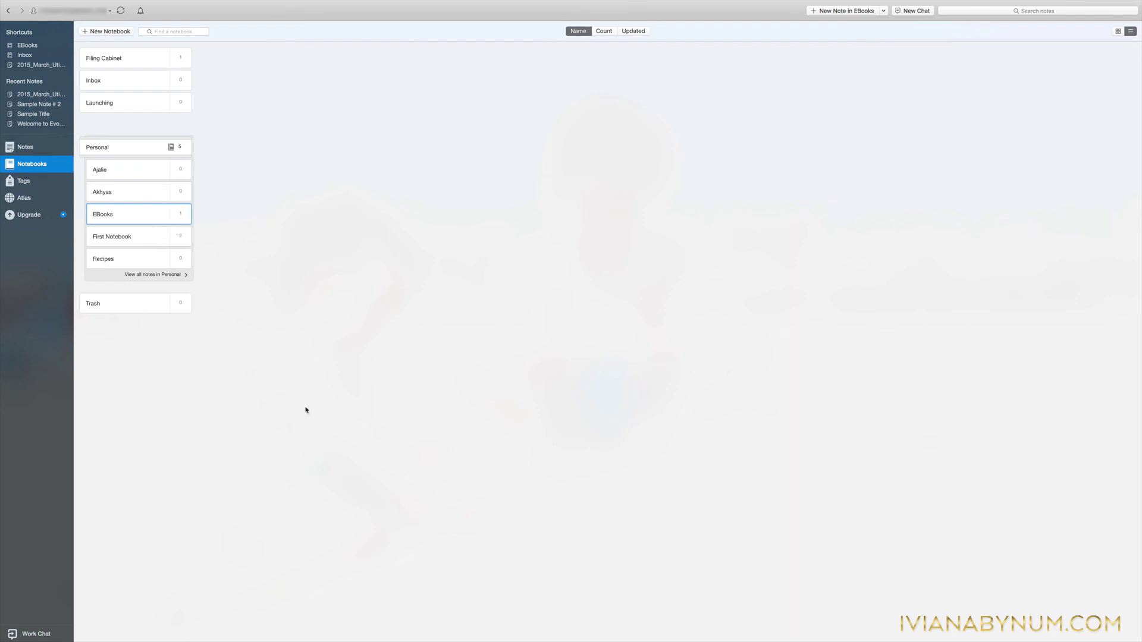
Sync all notebooks with the Evernote account using the toolbar Sync button.
click(120, 11)
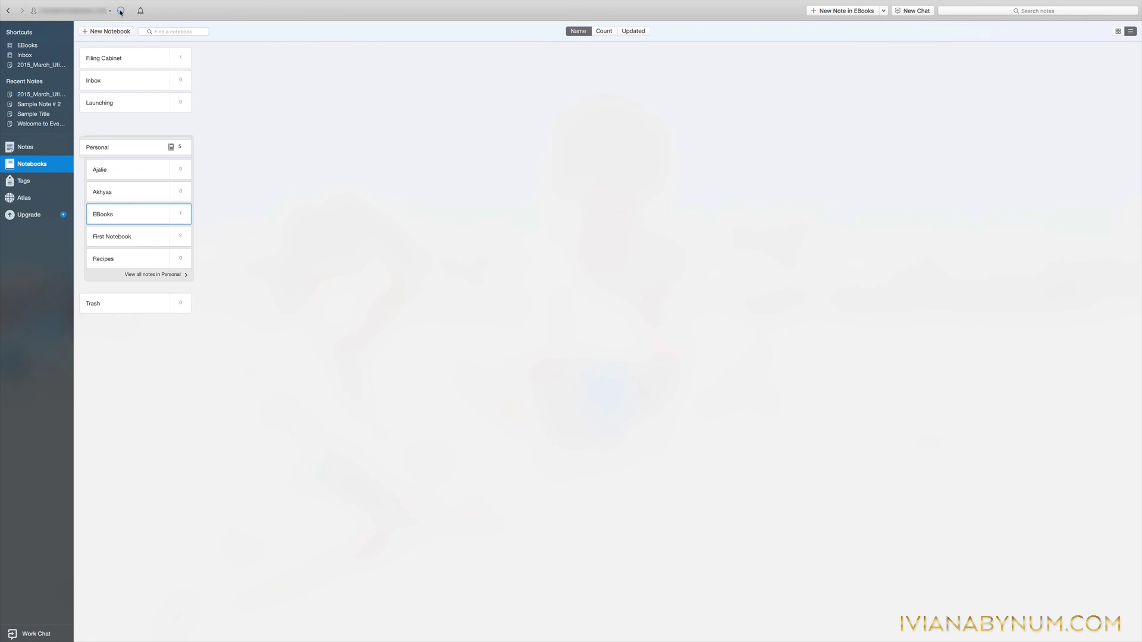